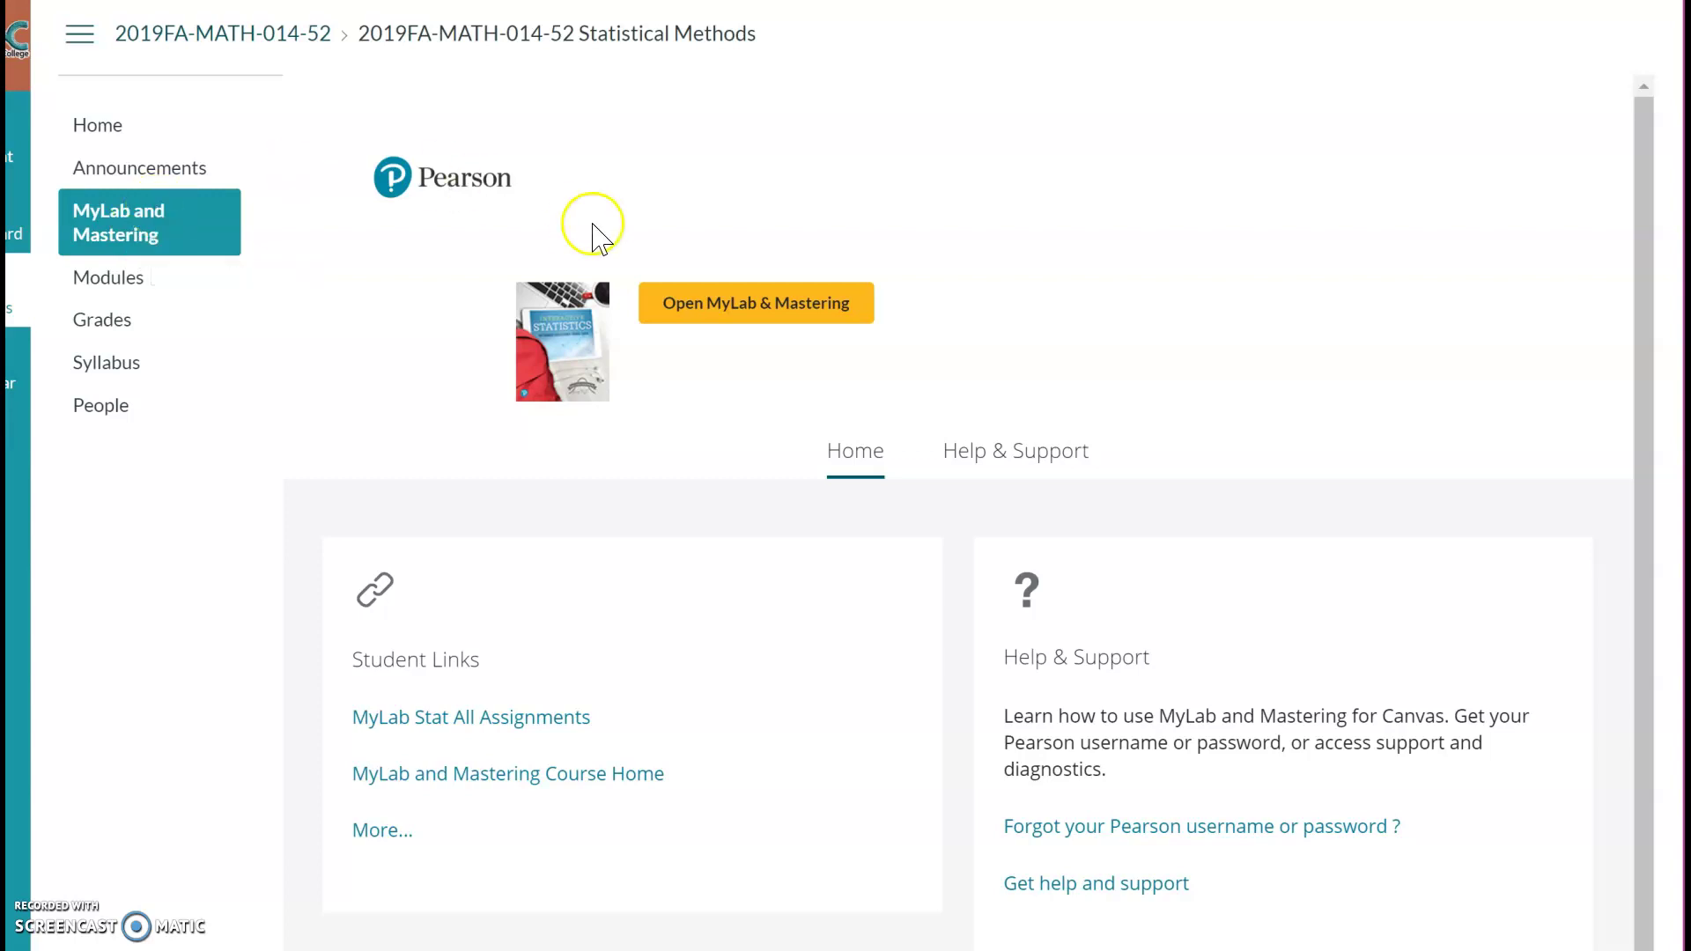
# Go to the MyLab and Mastering page of the 2019FA-MATH-014-52 Statistical Methods course in Canvas.
pyautogui.click(747, 324)
pyautogui.click(773, 261)
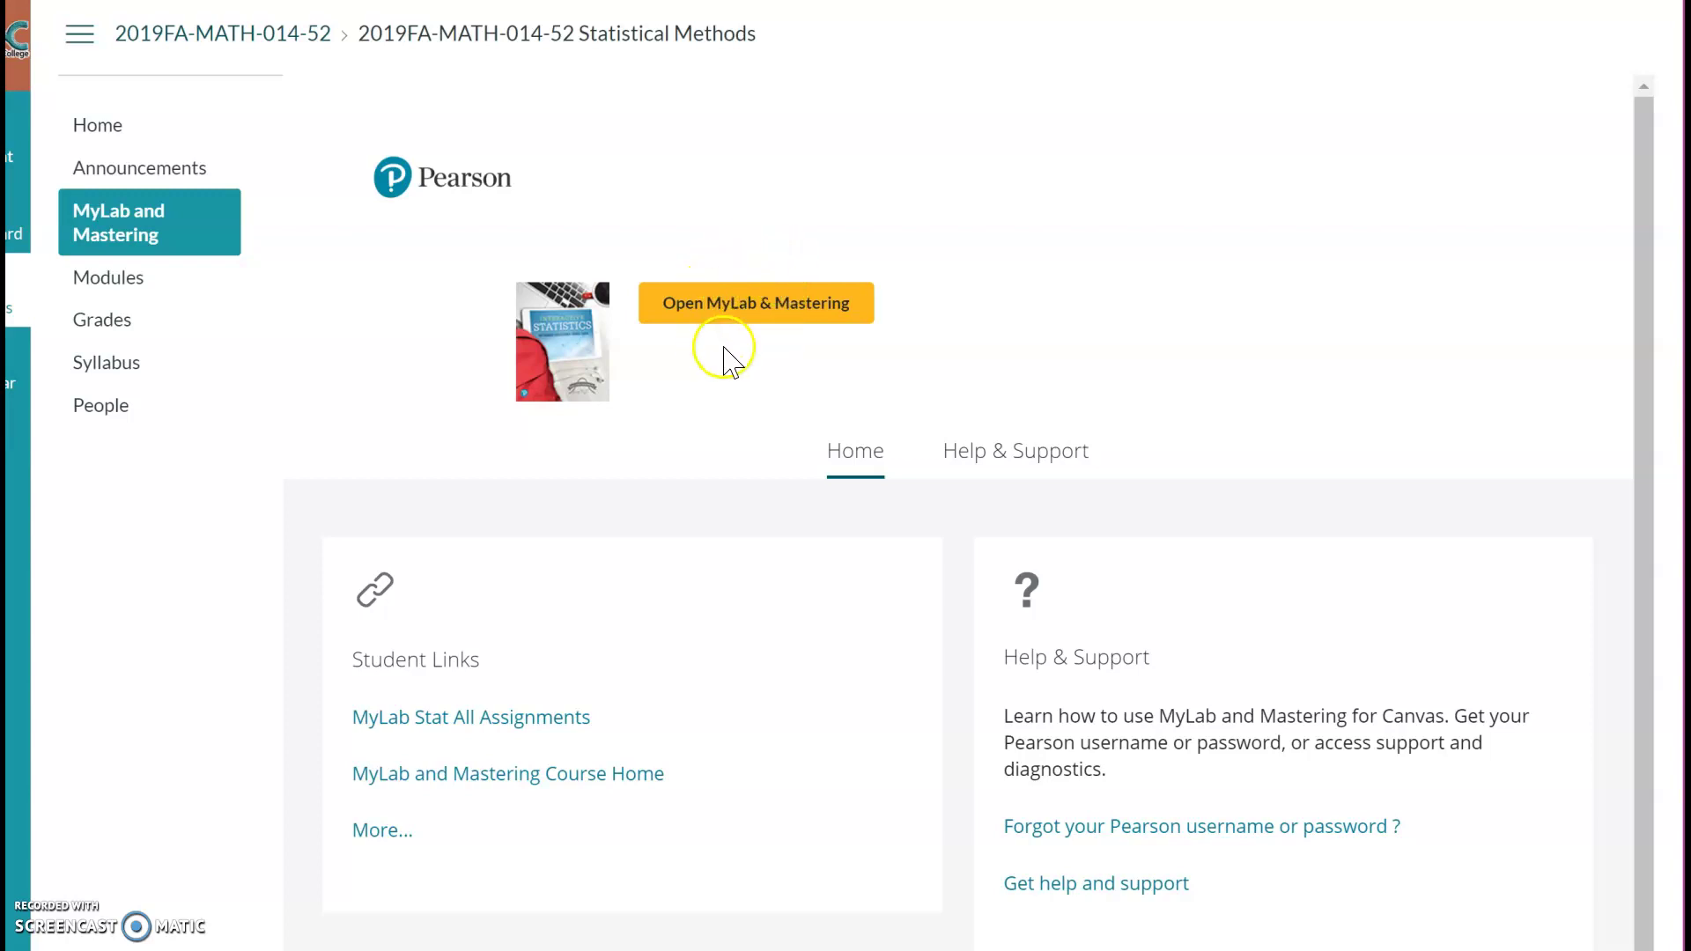
pyautogui.click(755, 301)
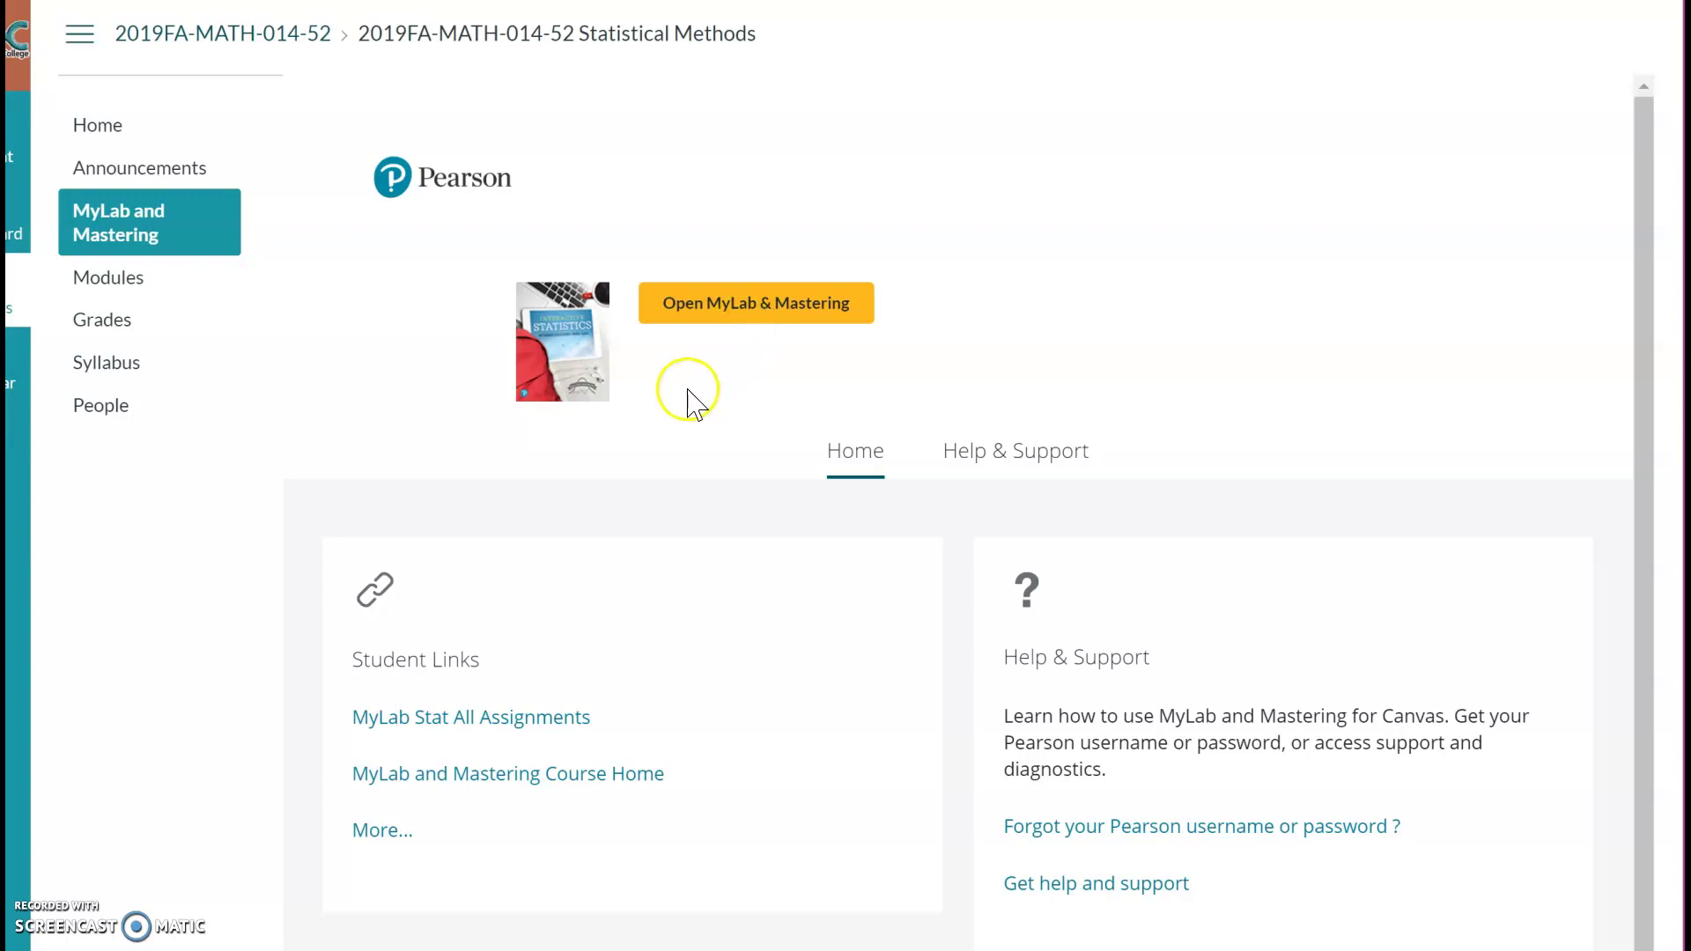
# Launch MyLab & Mastering and choose Create under 'Create a Pearson Account'.
pyautogui.click(747, 310)
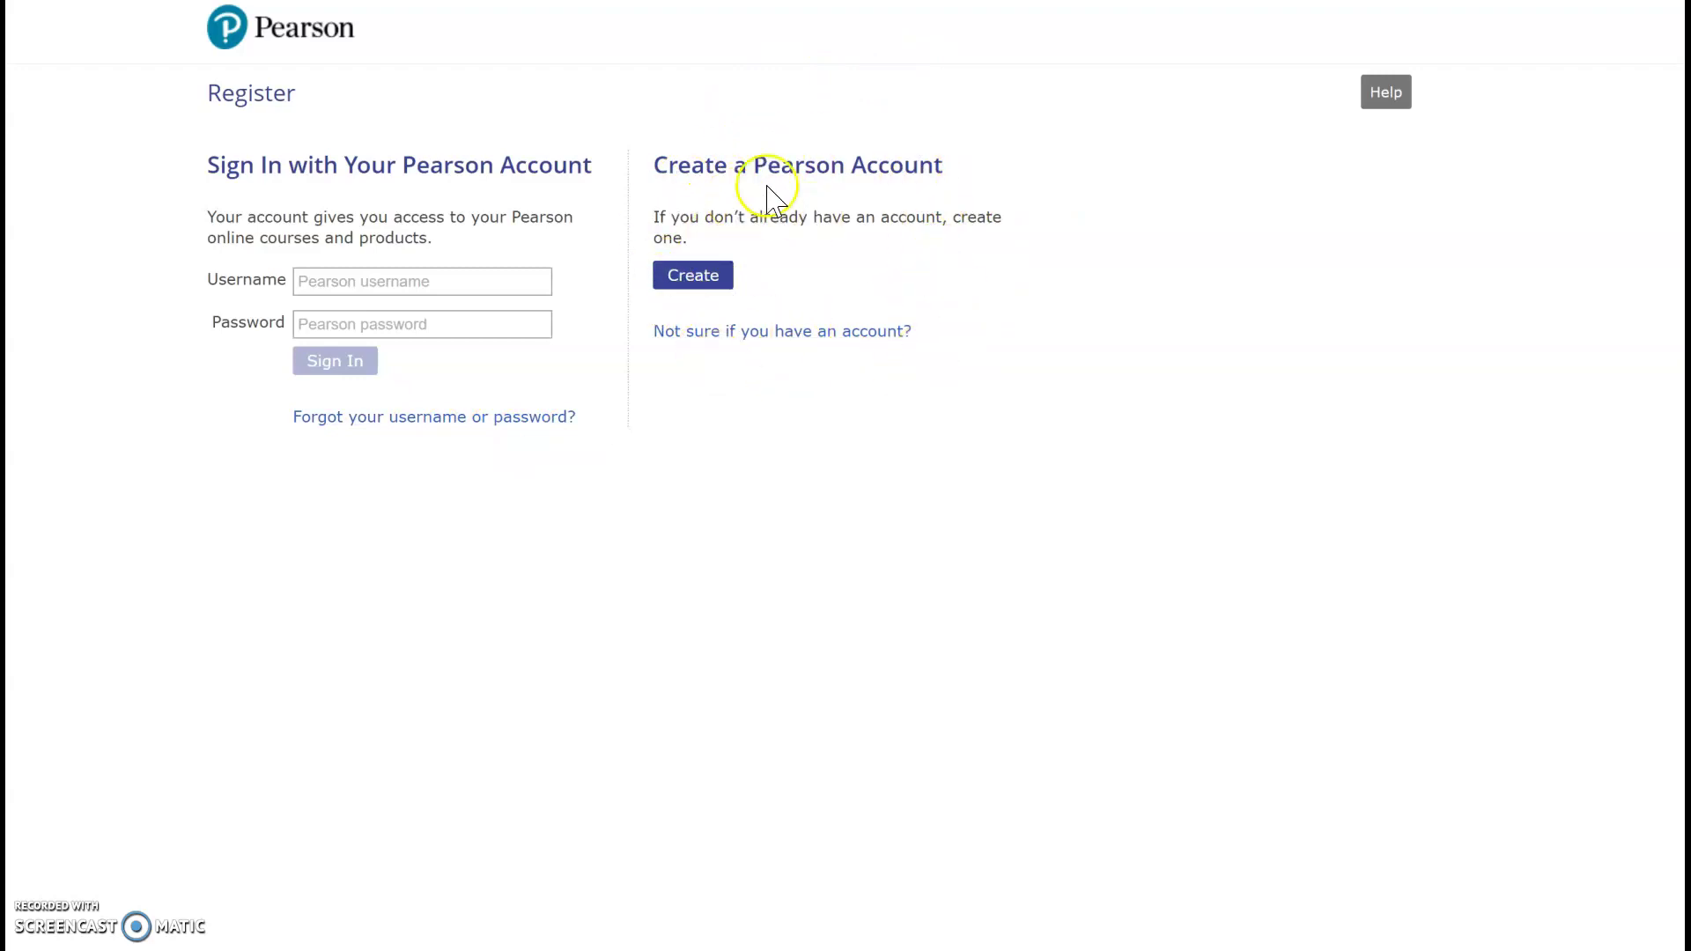
pyautogui.click(689, 282)
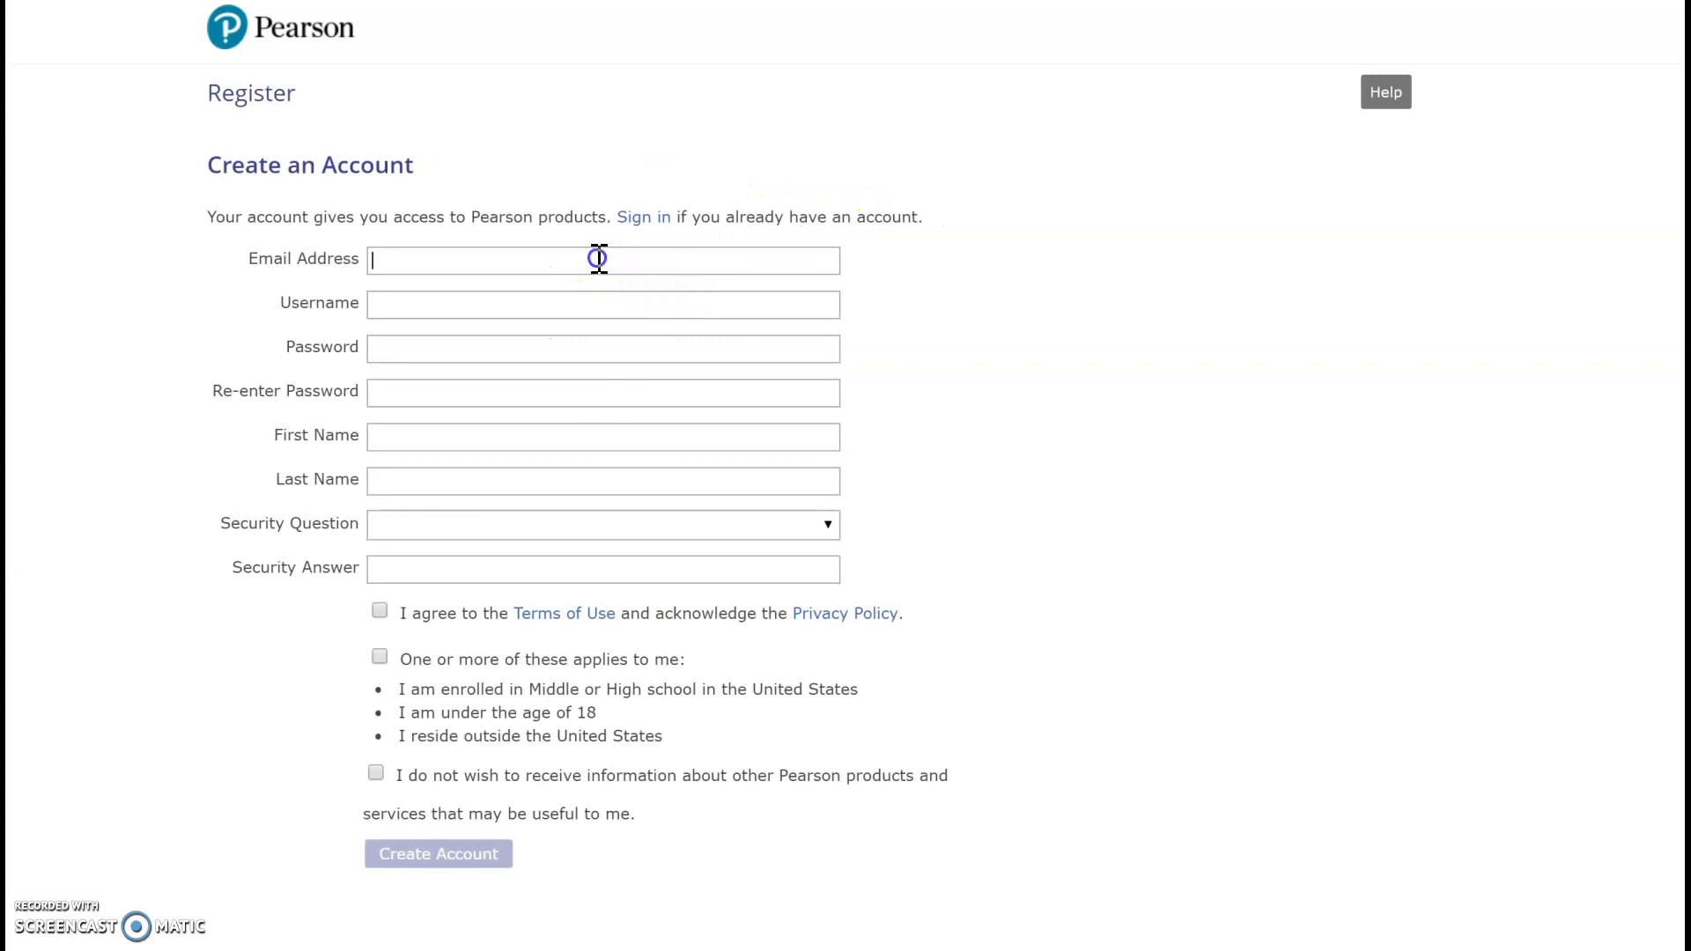
# Enter the student's email address and use it as the username.
pyautogui.click(598, 259)
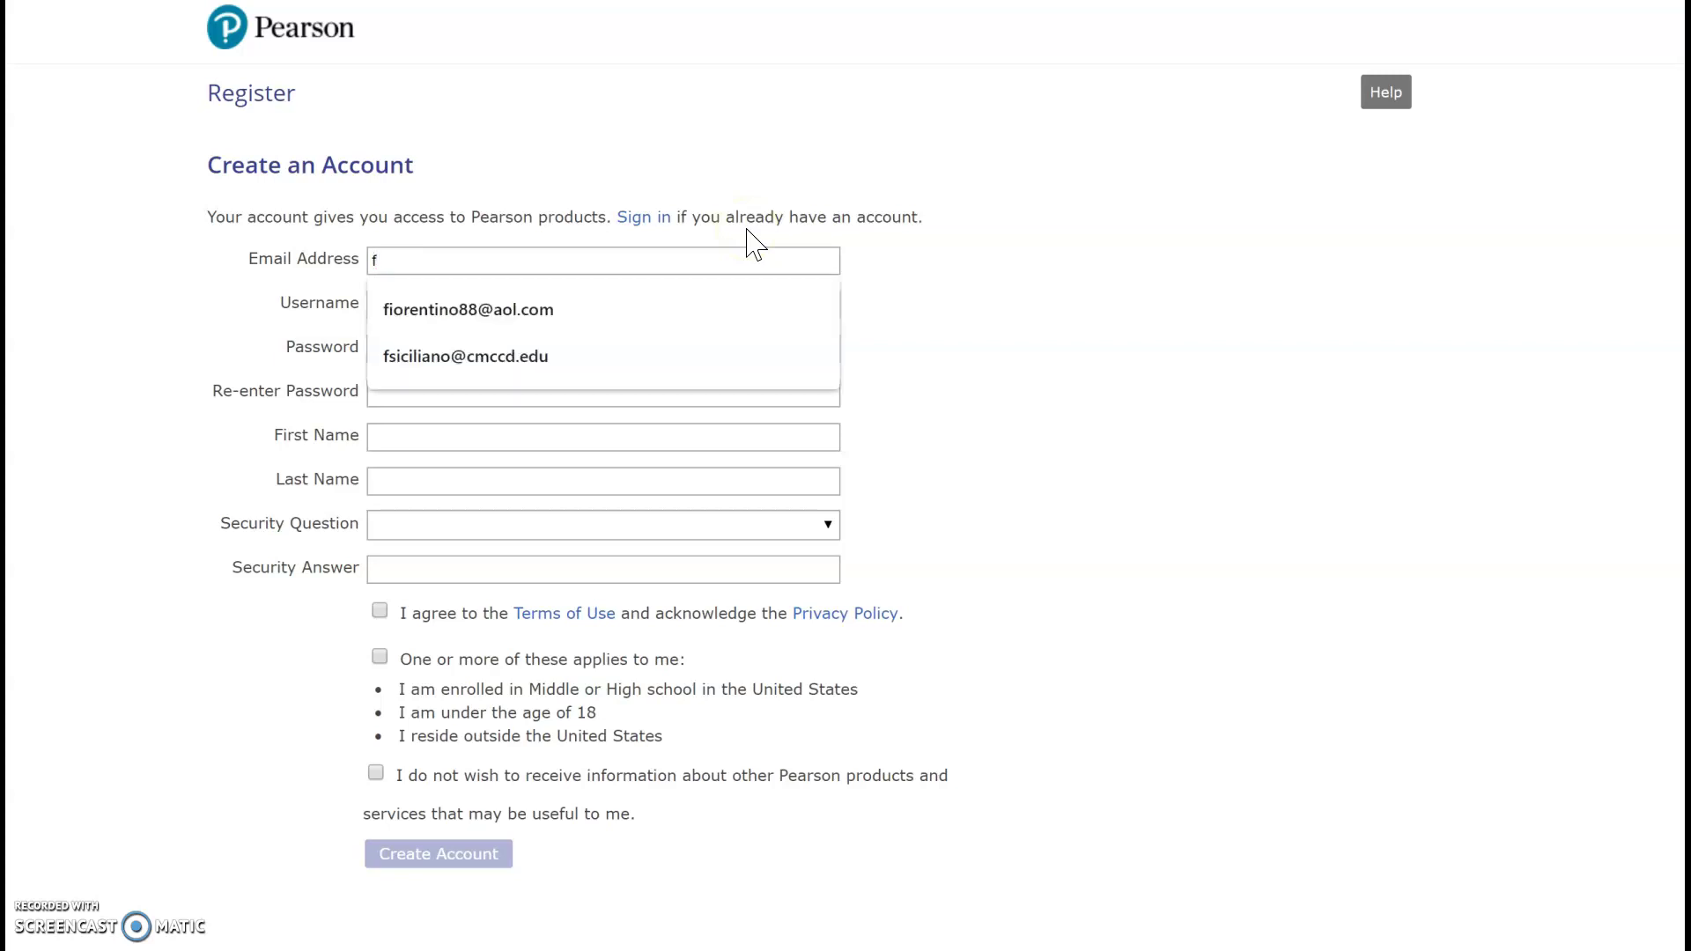
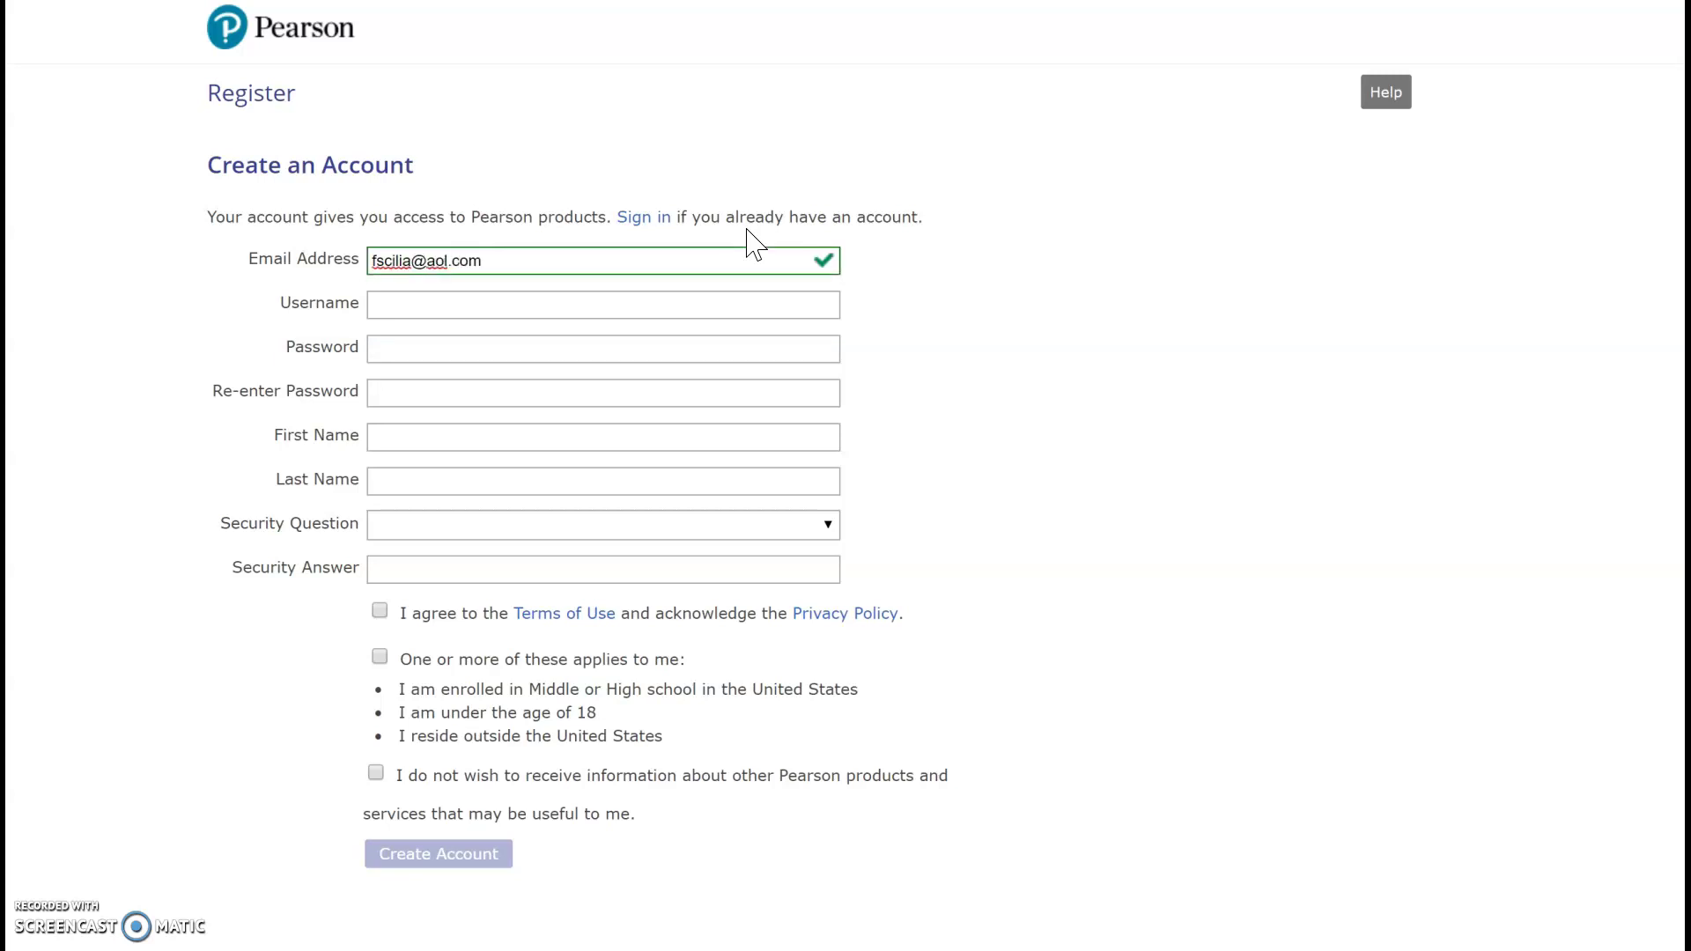
pyautogui.click(736, 247)
pyautogui.click(608, 300)
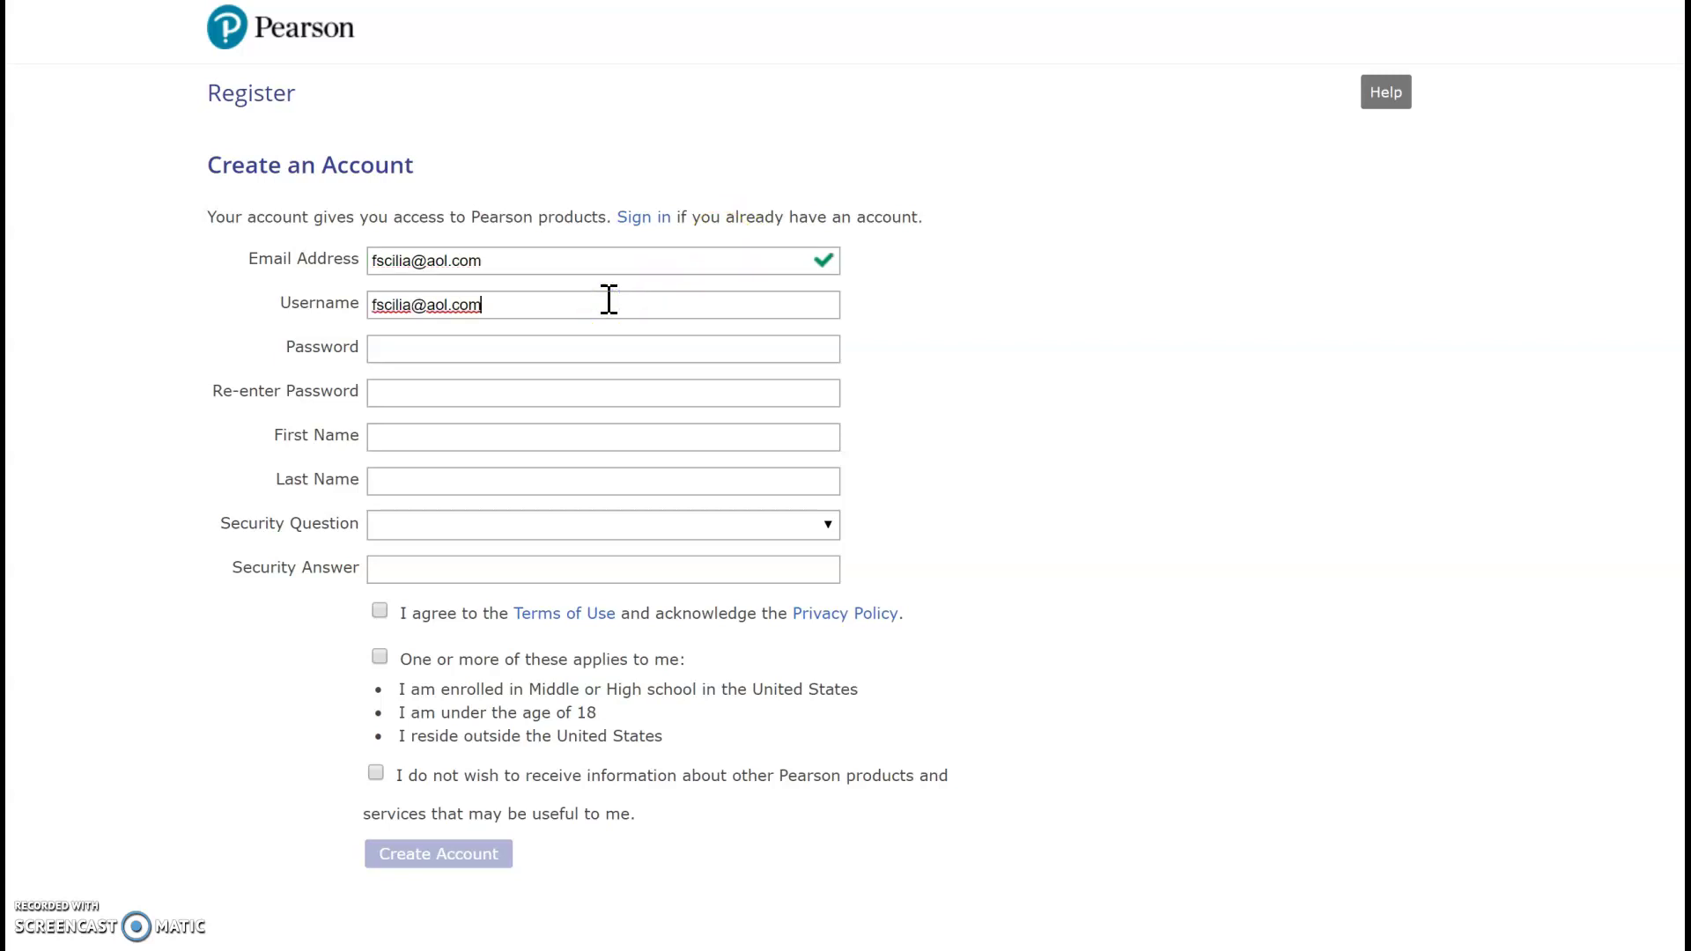
# Enter a valid account password and retype it matching in Re-enter Password.
pyautogui.click(567, 347)
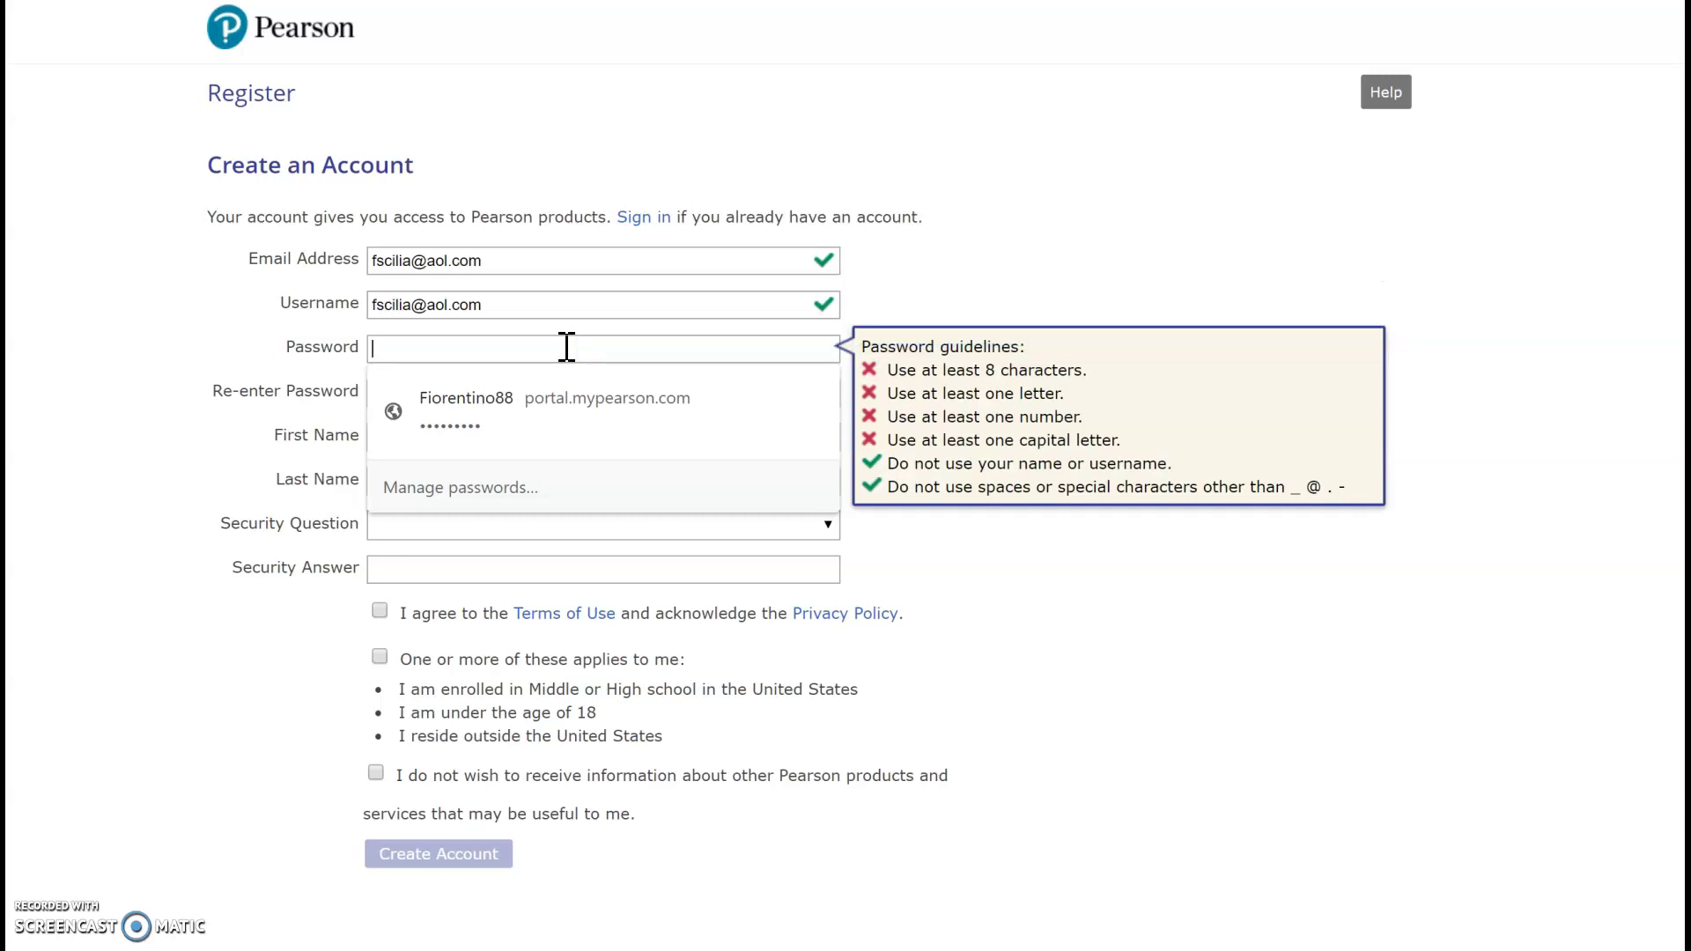
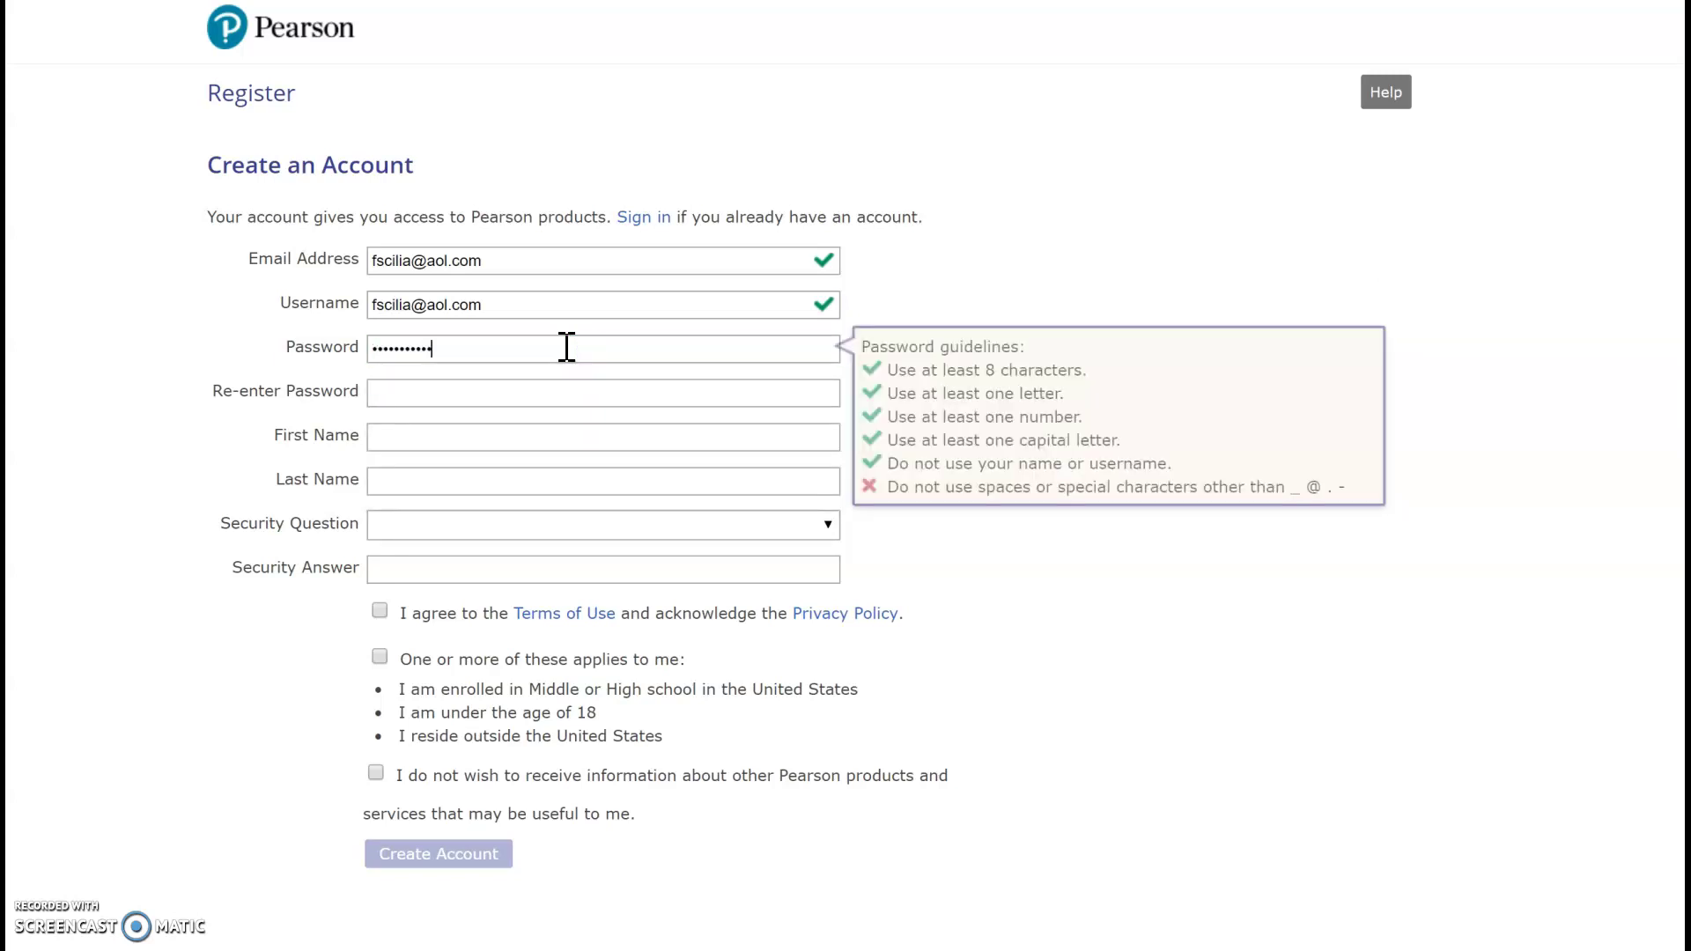
pyautogui.click(537, 389)
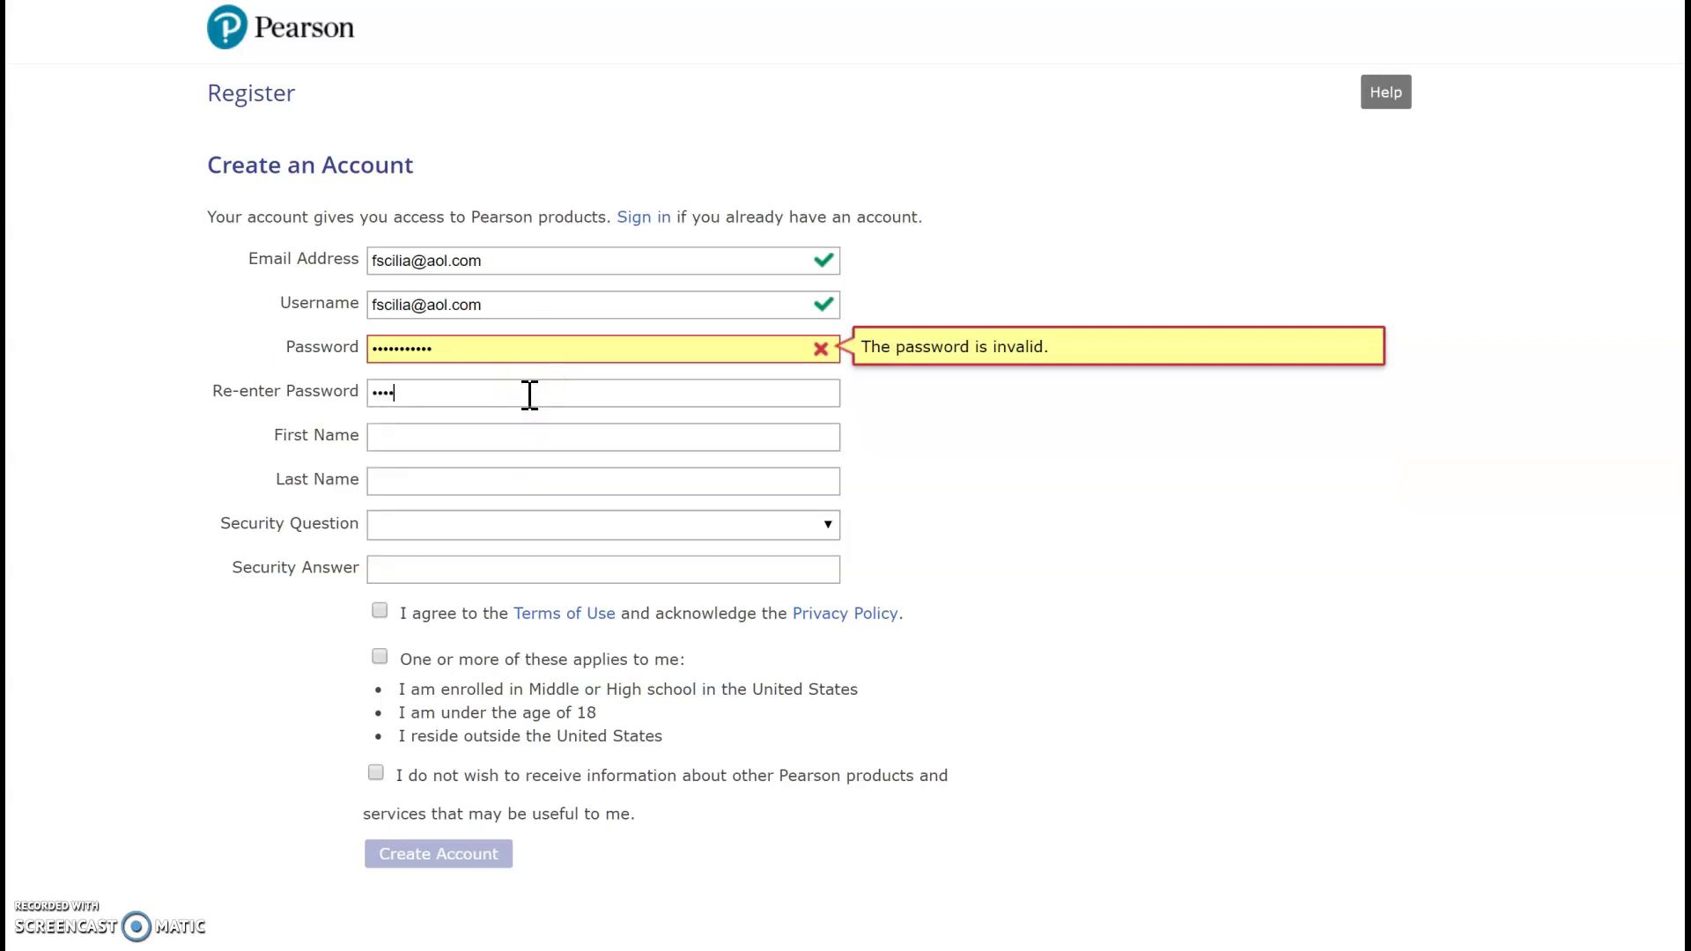
pyautogui.click(355, 354)
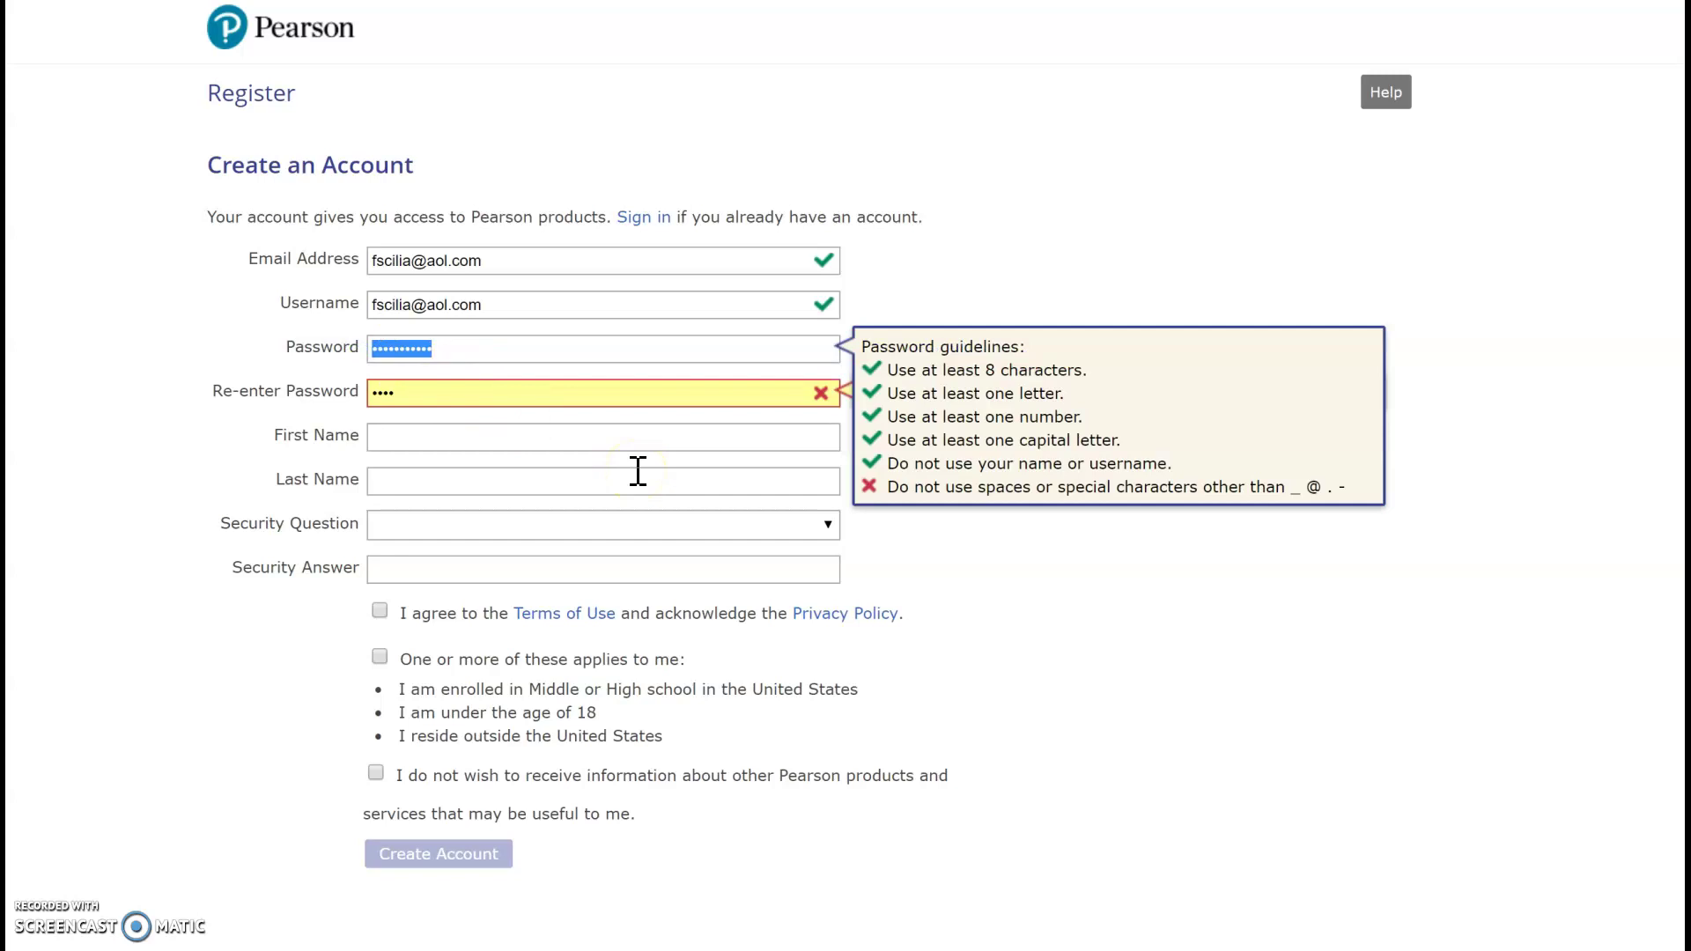
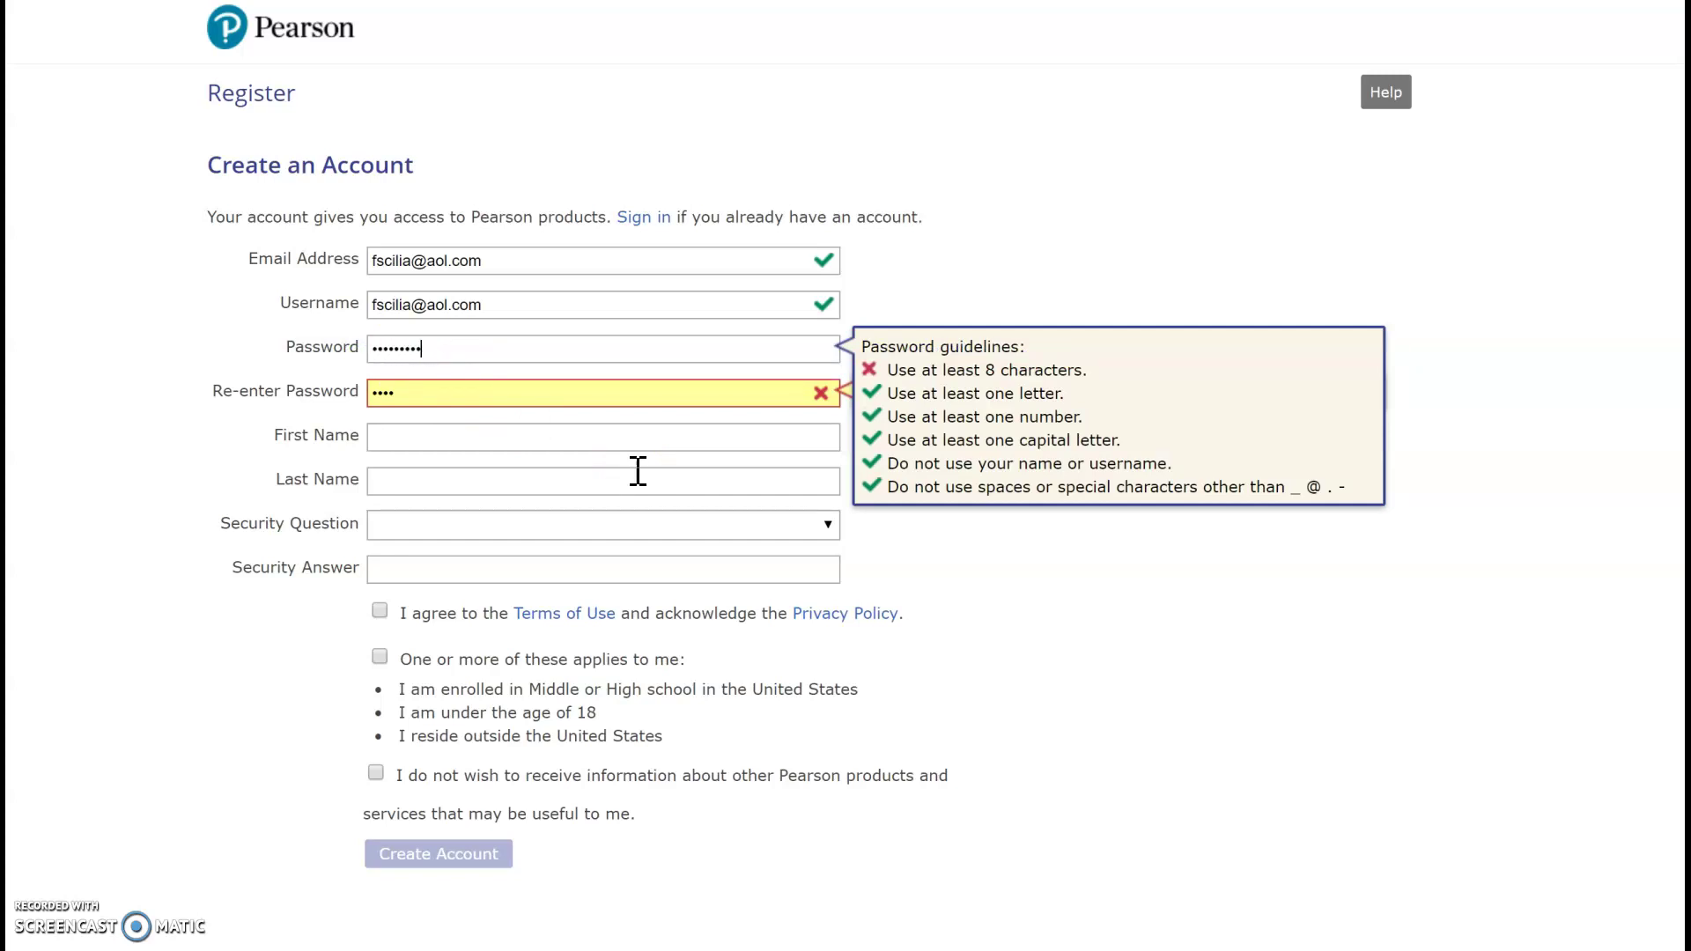
pyautogui.click(372, 391)
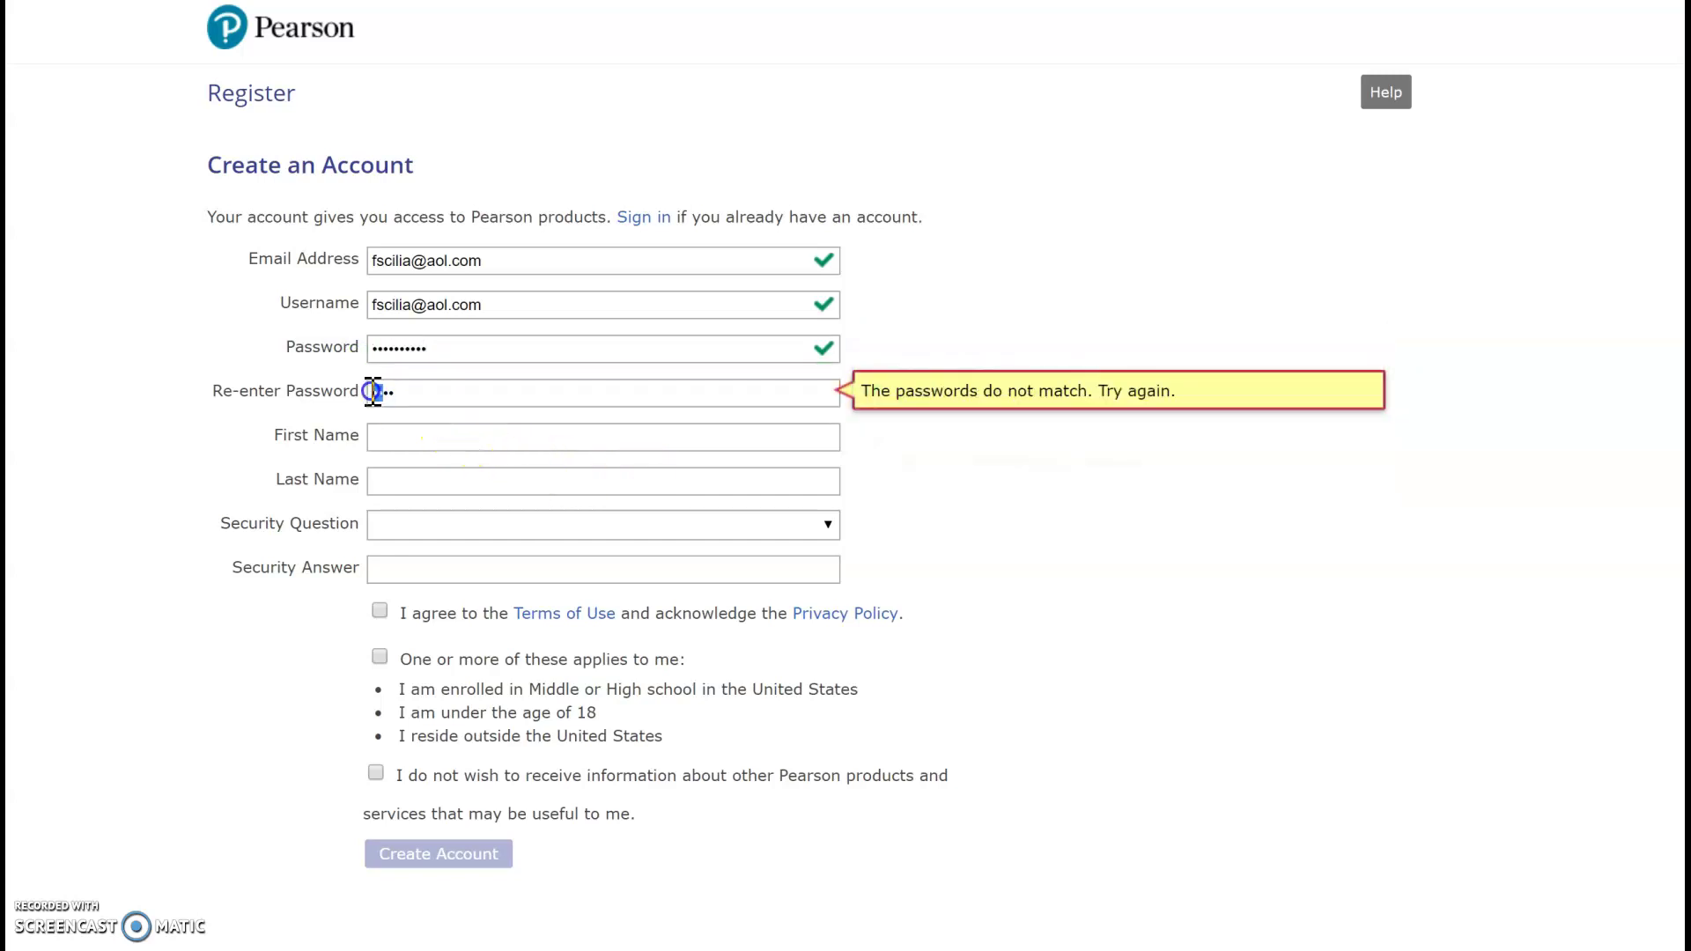
pyautogui.doubleClick(370, 392)
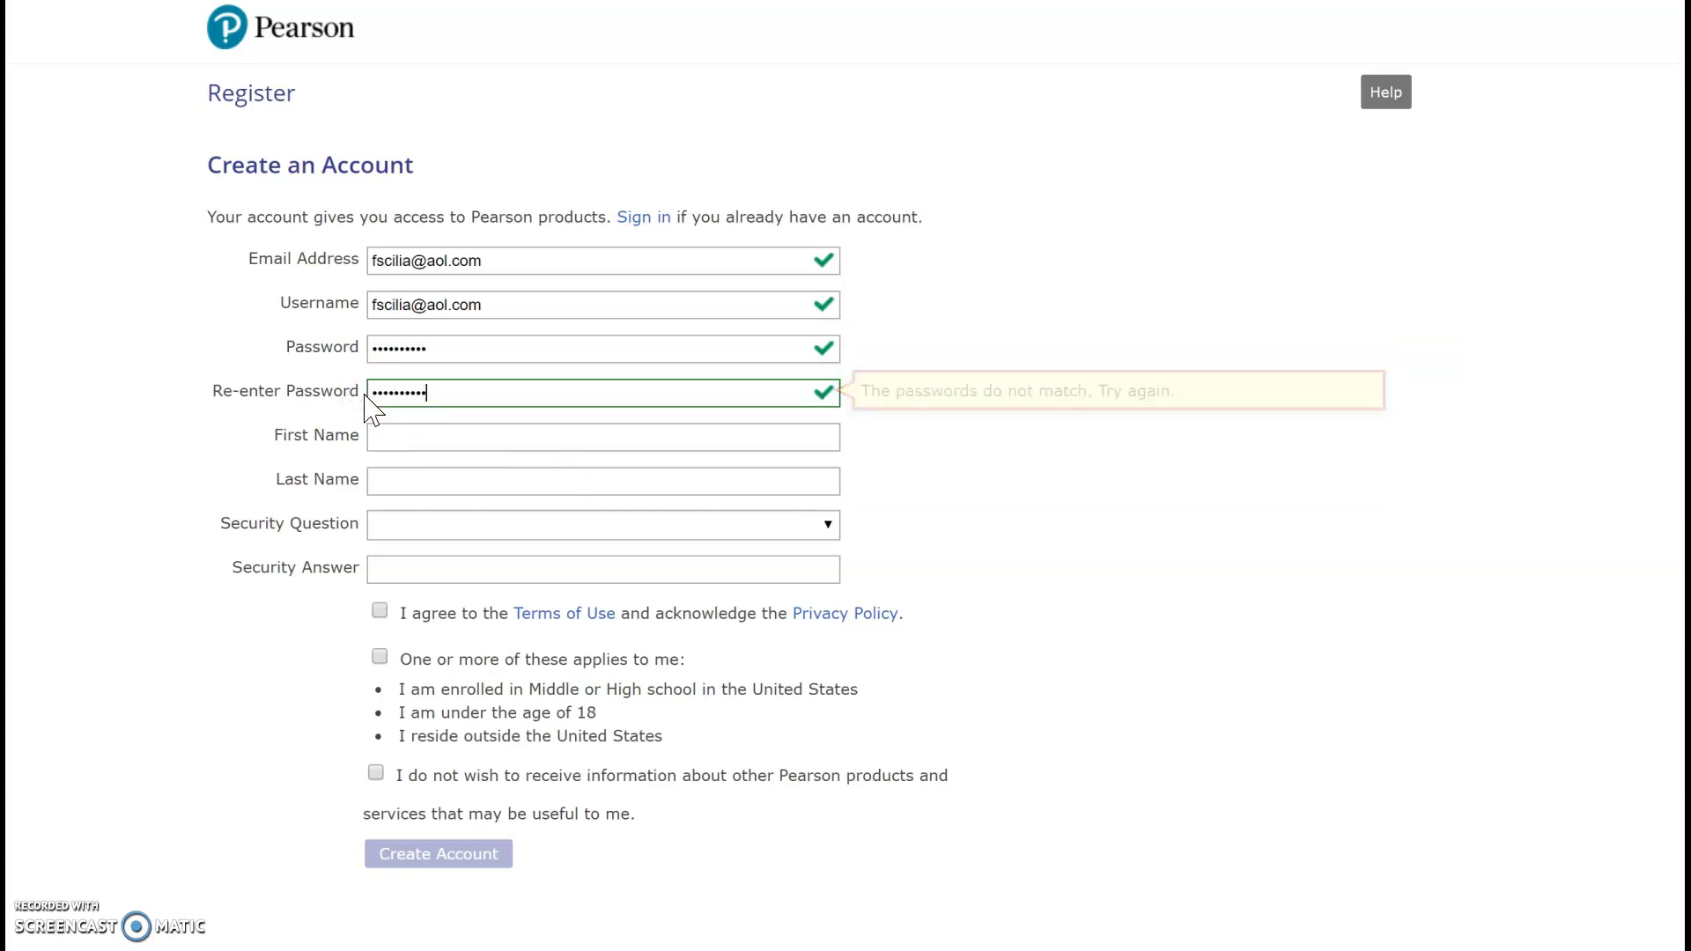
# Fill in the student's first name and last name.
pyautogui.click(416, 440)
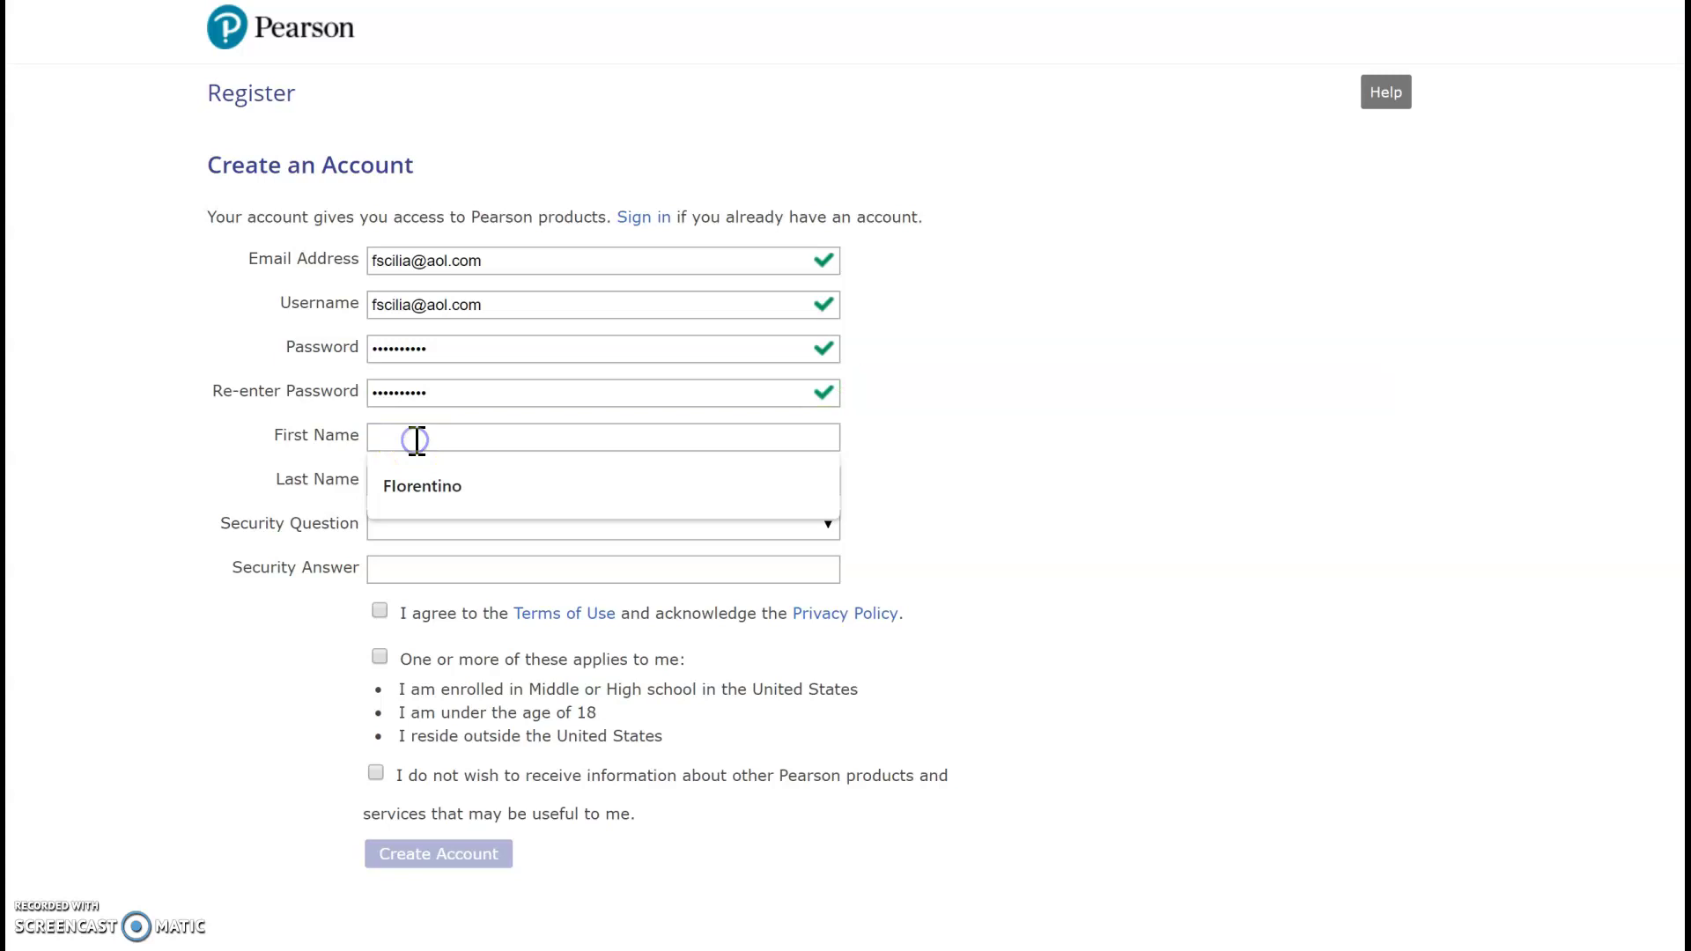
pyautogui.press('Tab')
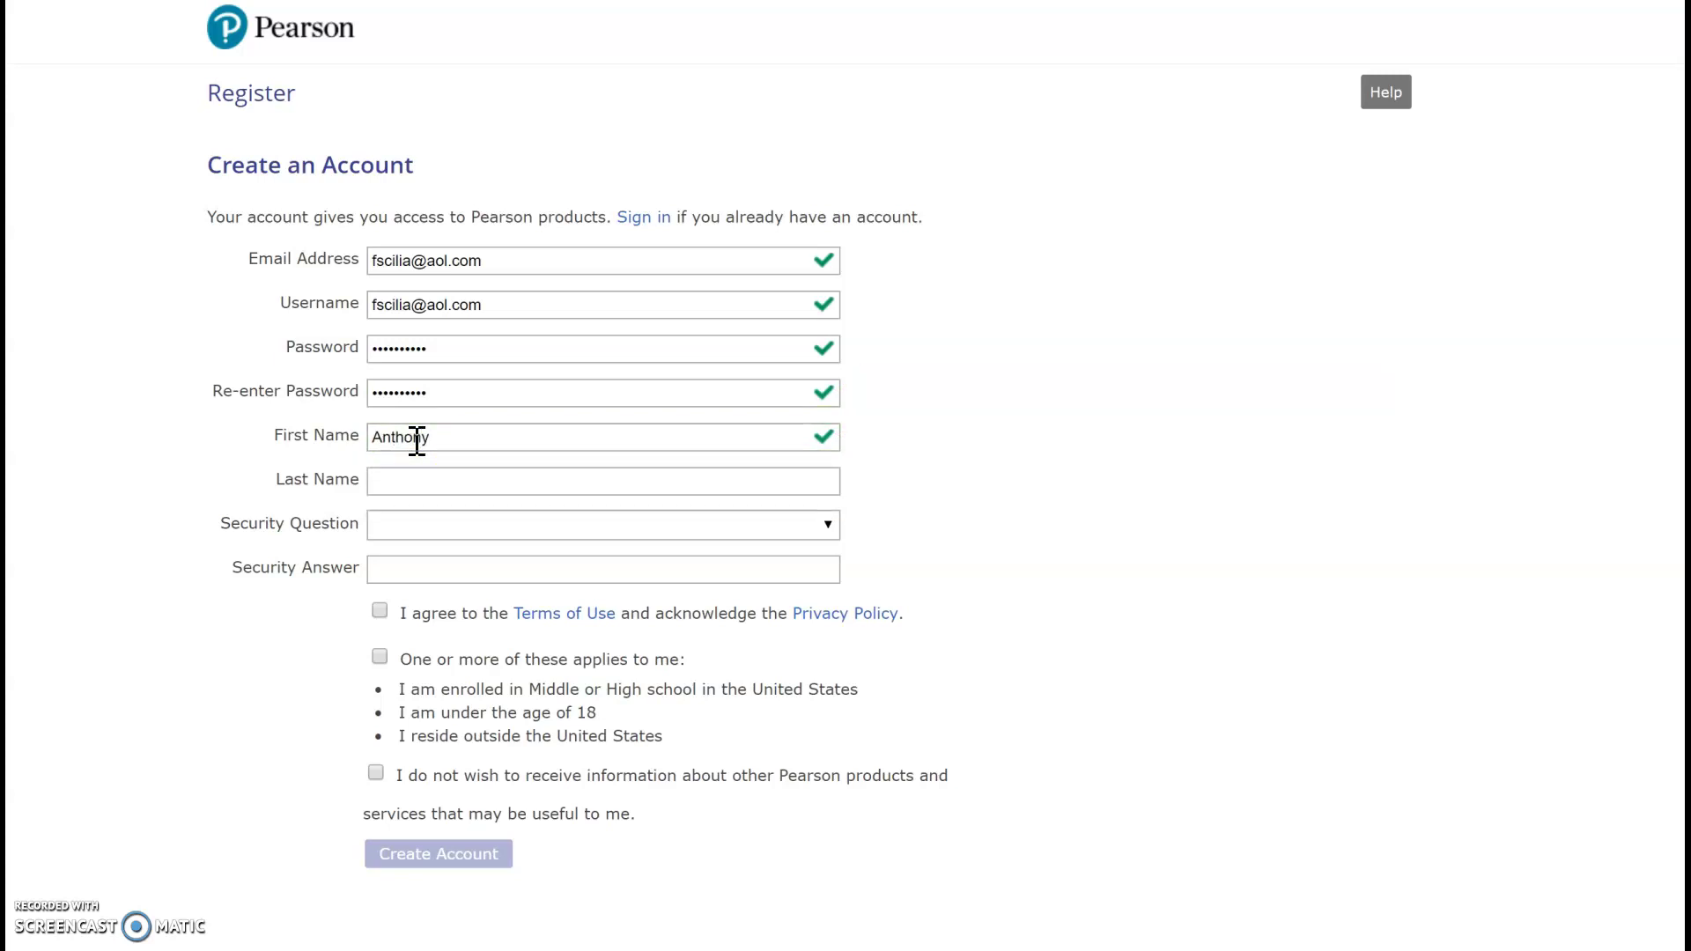
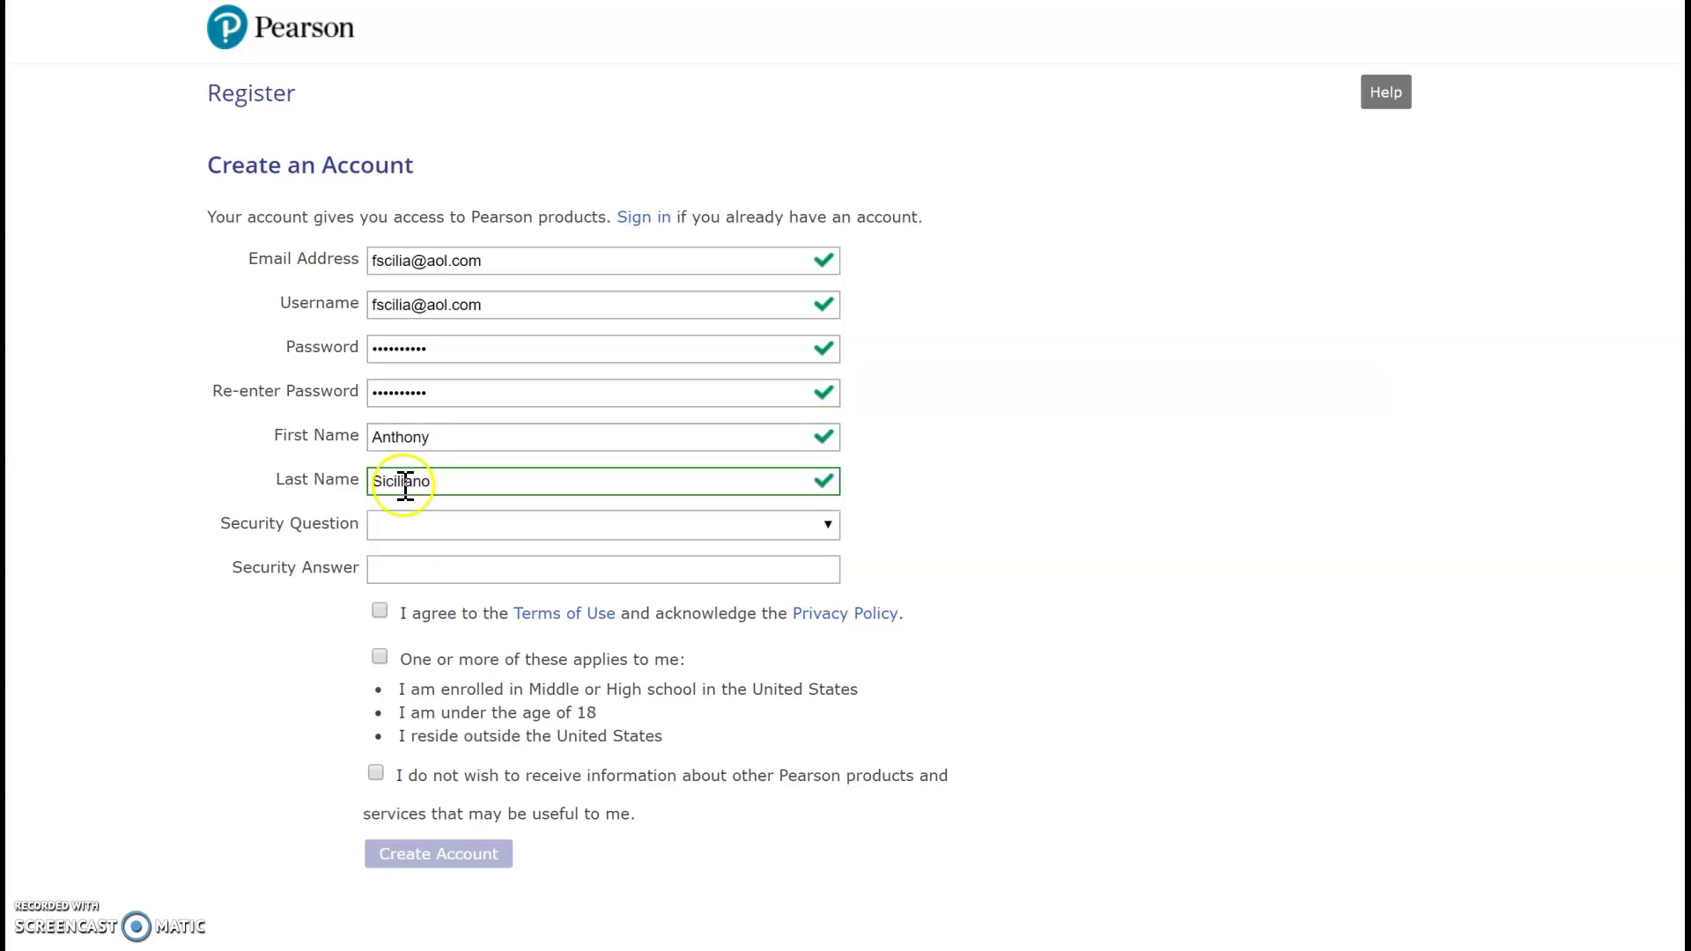
# Choose the birth-town security question with its answer, accept the Terms of Use, and opt out of marketing.
pyautogui.click(520, 528)
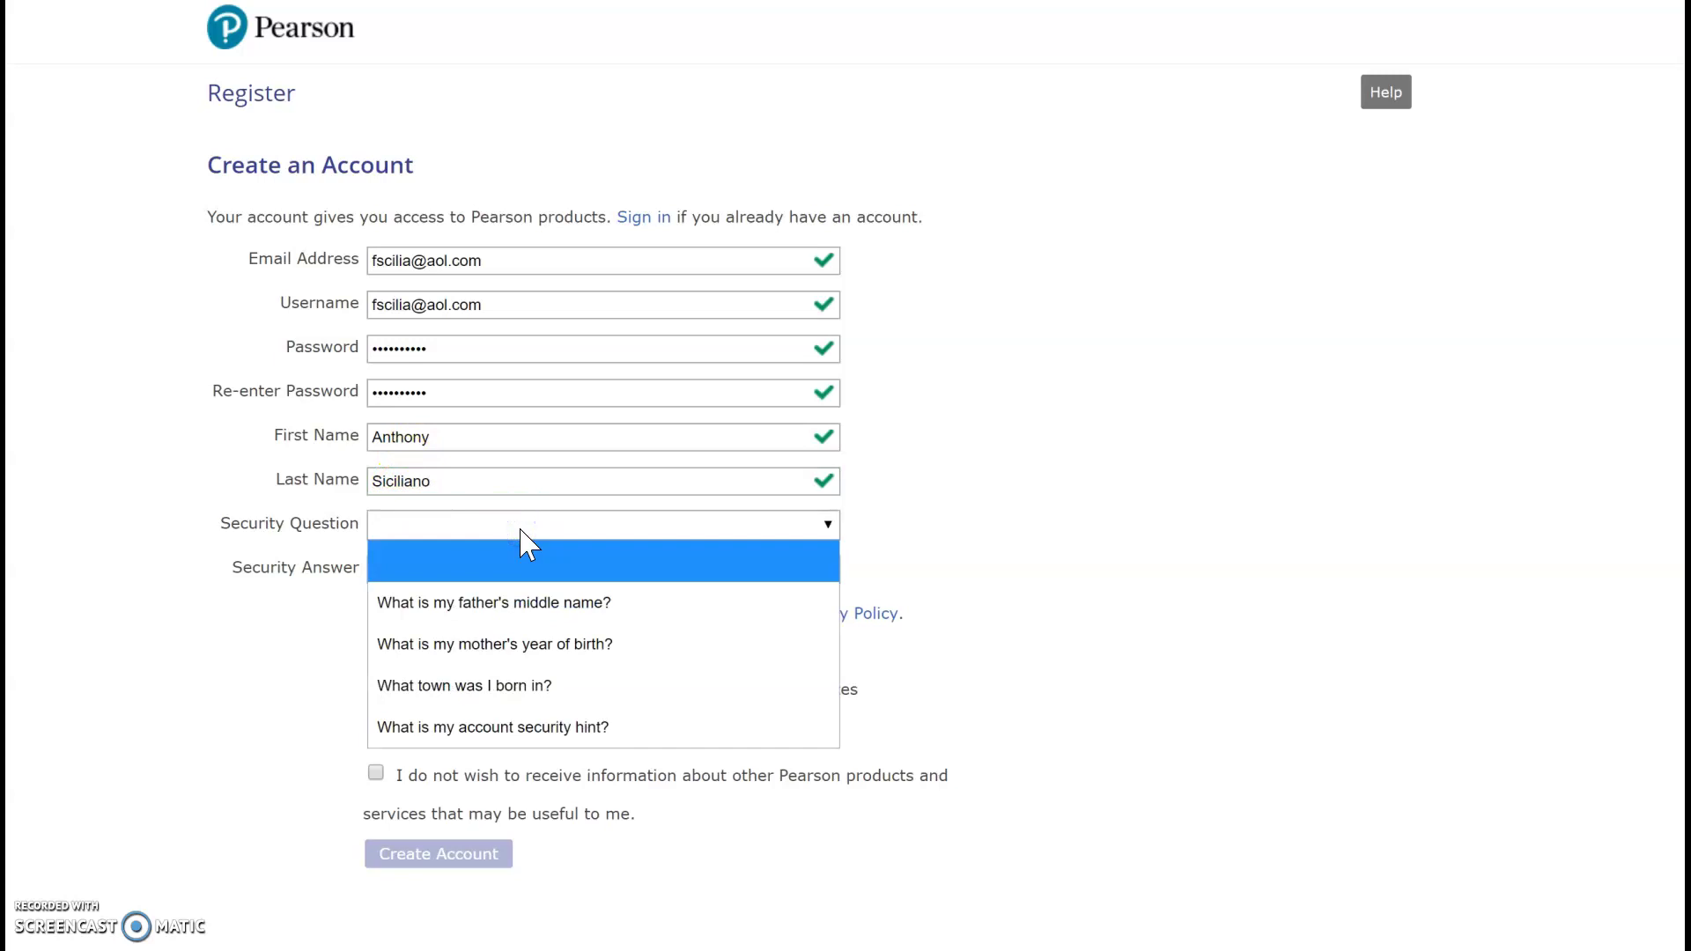
pyautogui.click(541, 685)
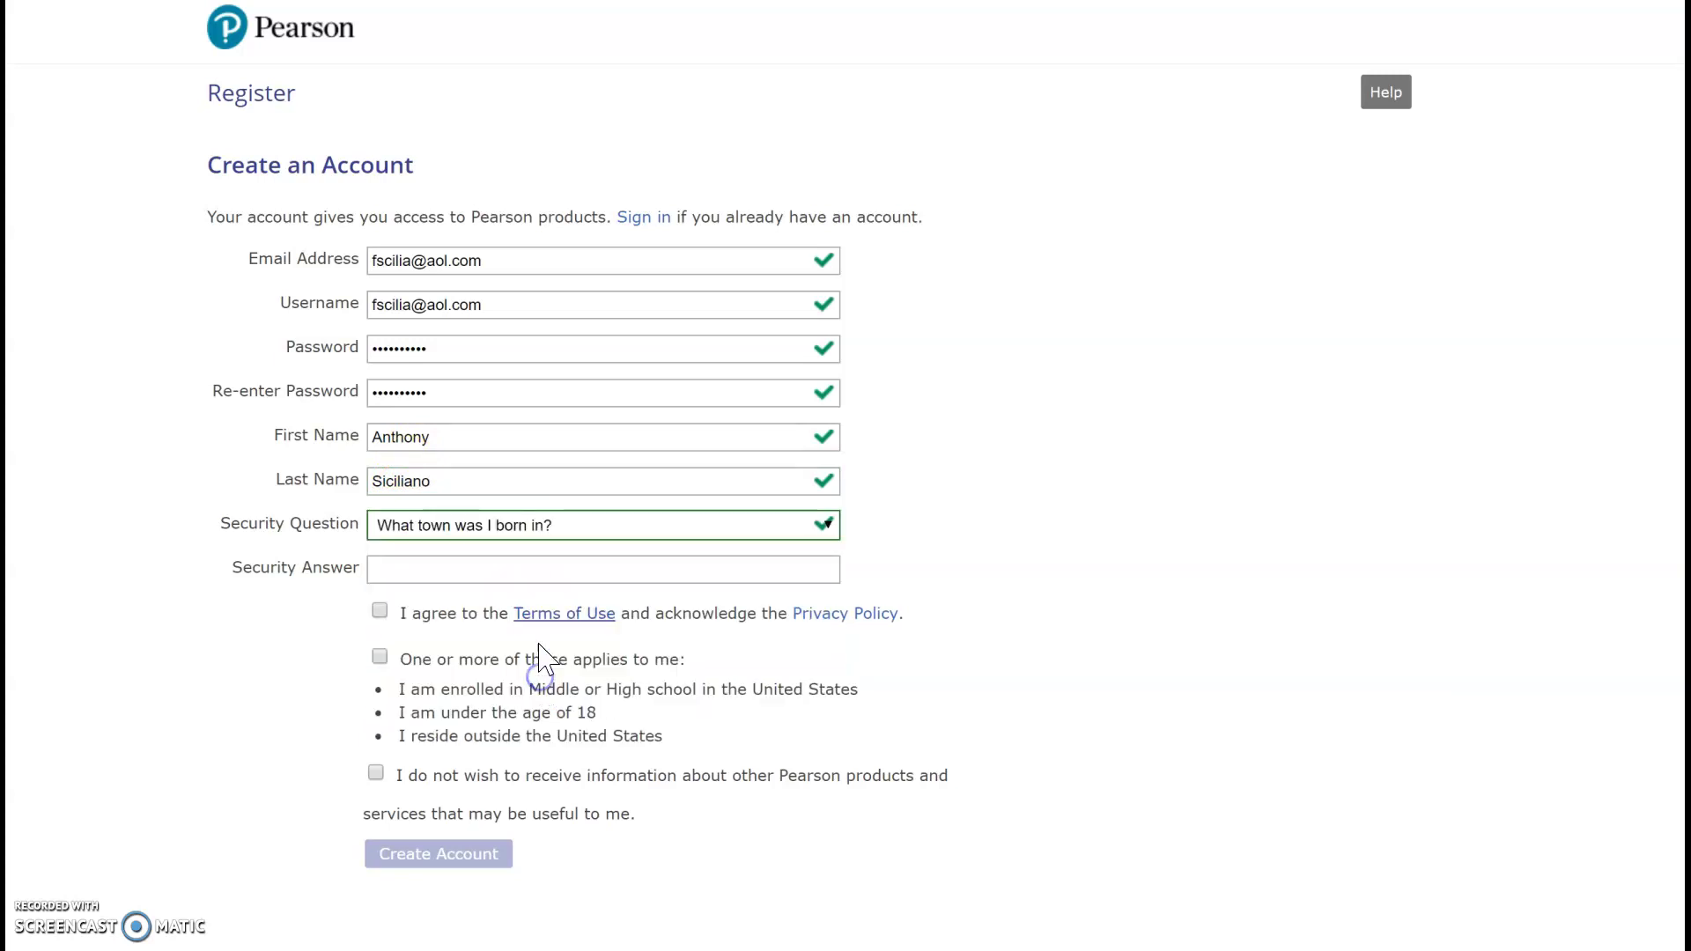
pyautogui.click(546, 568)
pyautogui.press('Return')
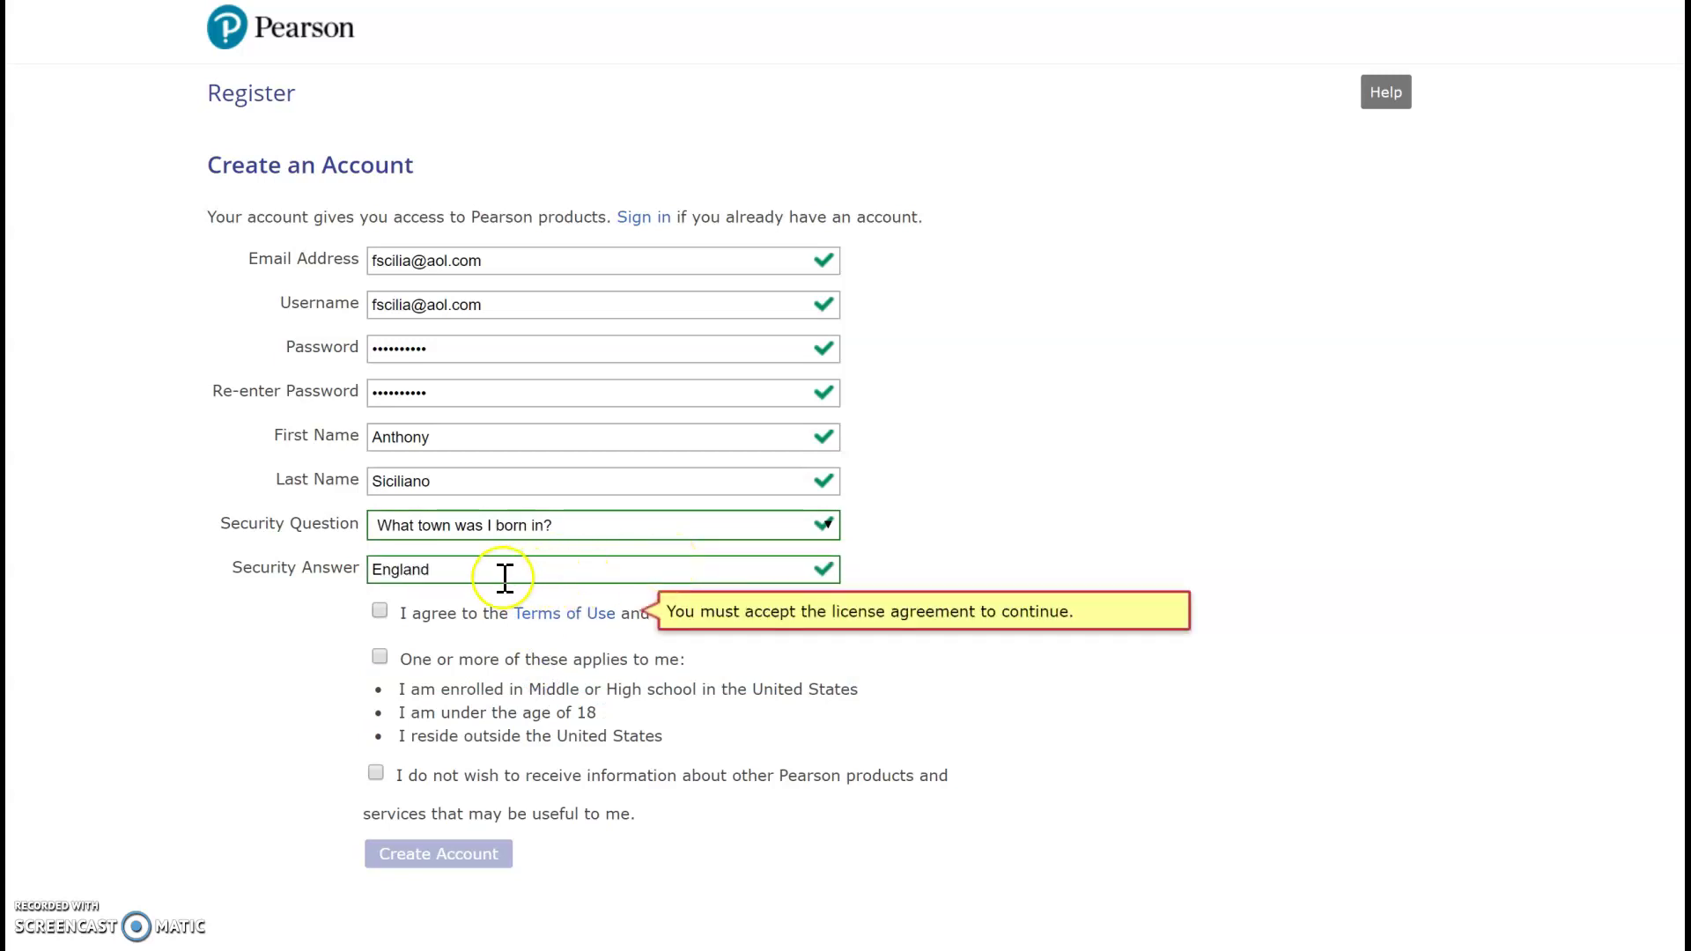
pyautogui.moveTo(486, 572); pyautogui.dragTo(371, 571)
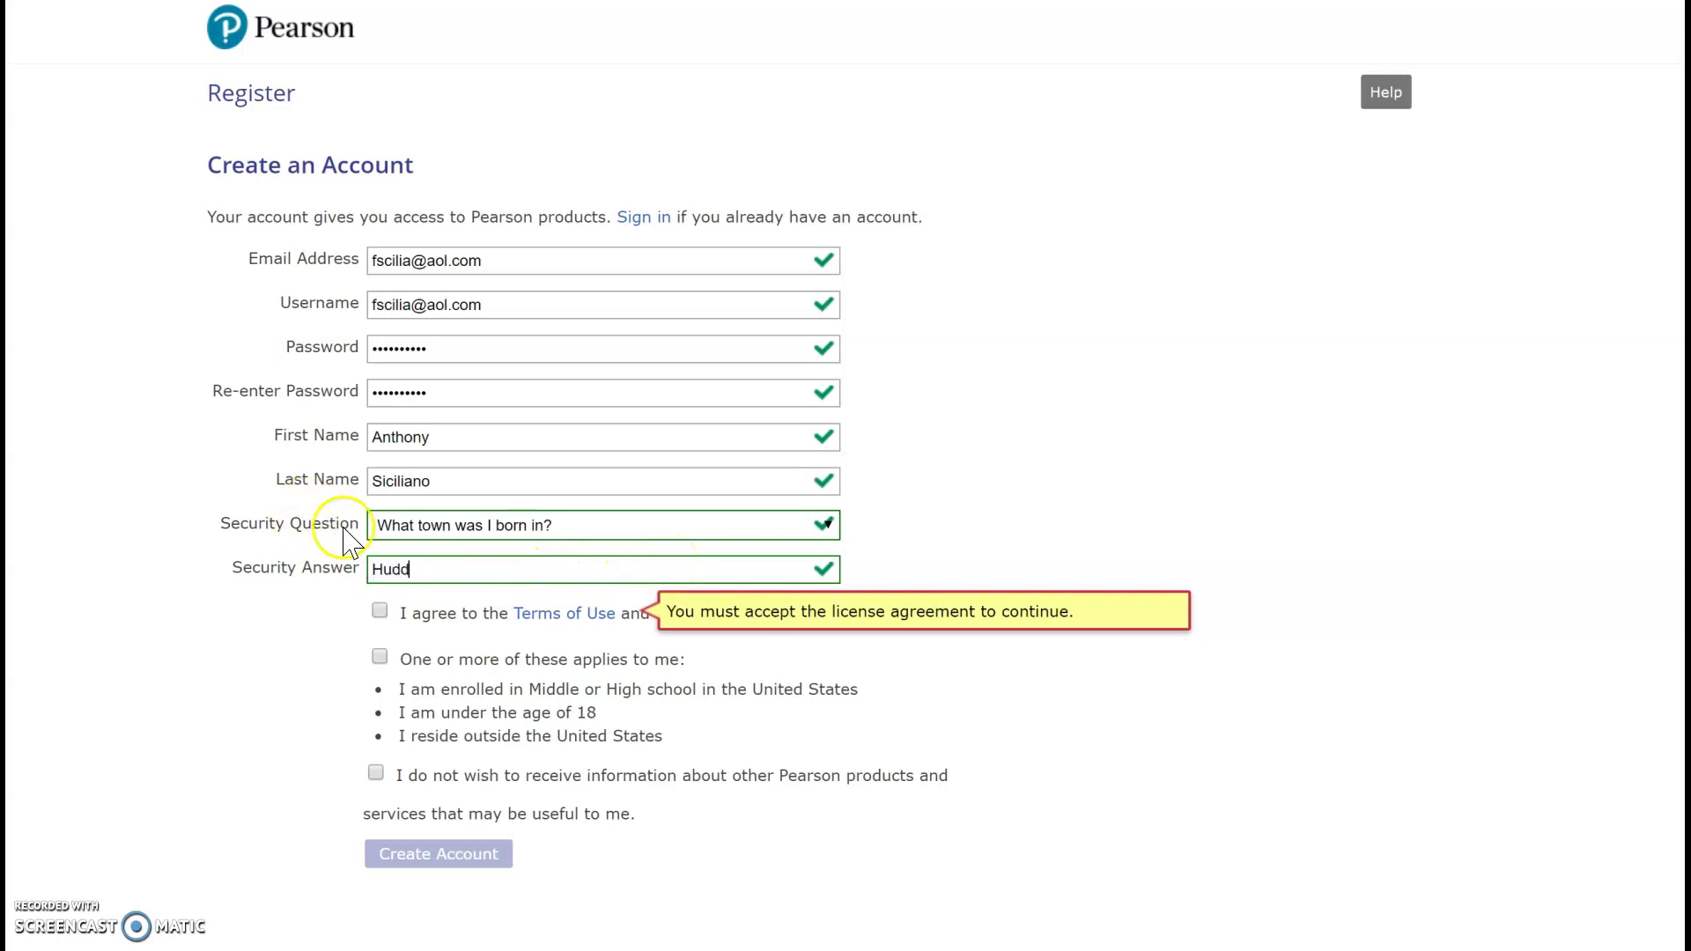
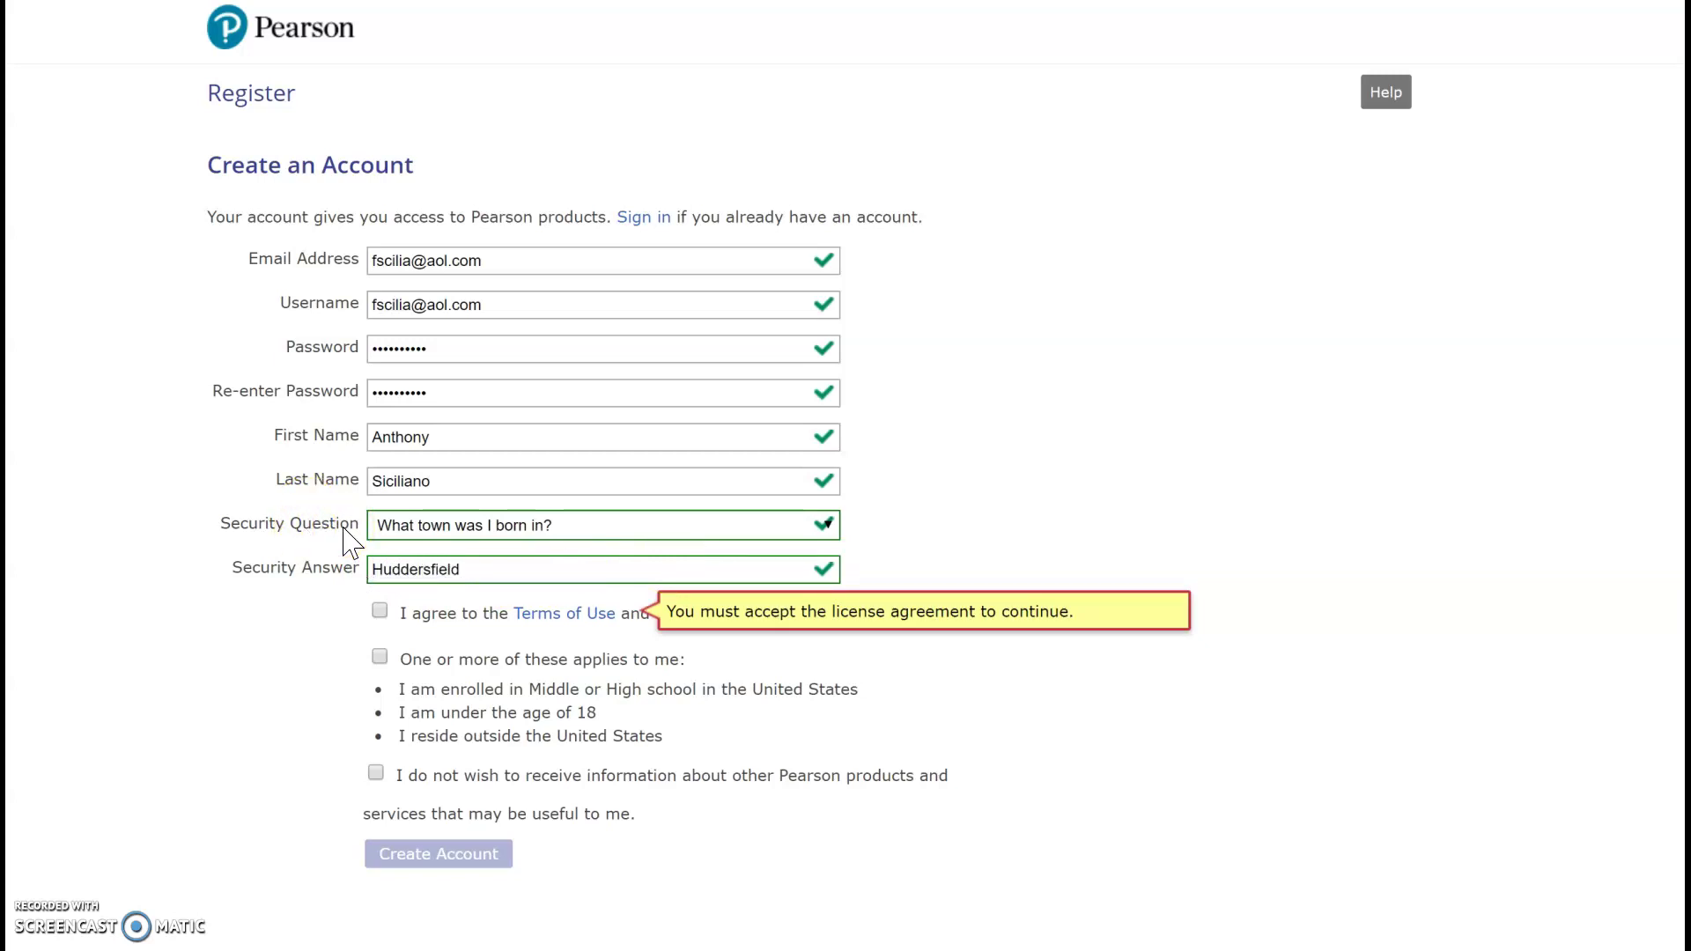
pyautogui.click(380, 611)
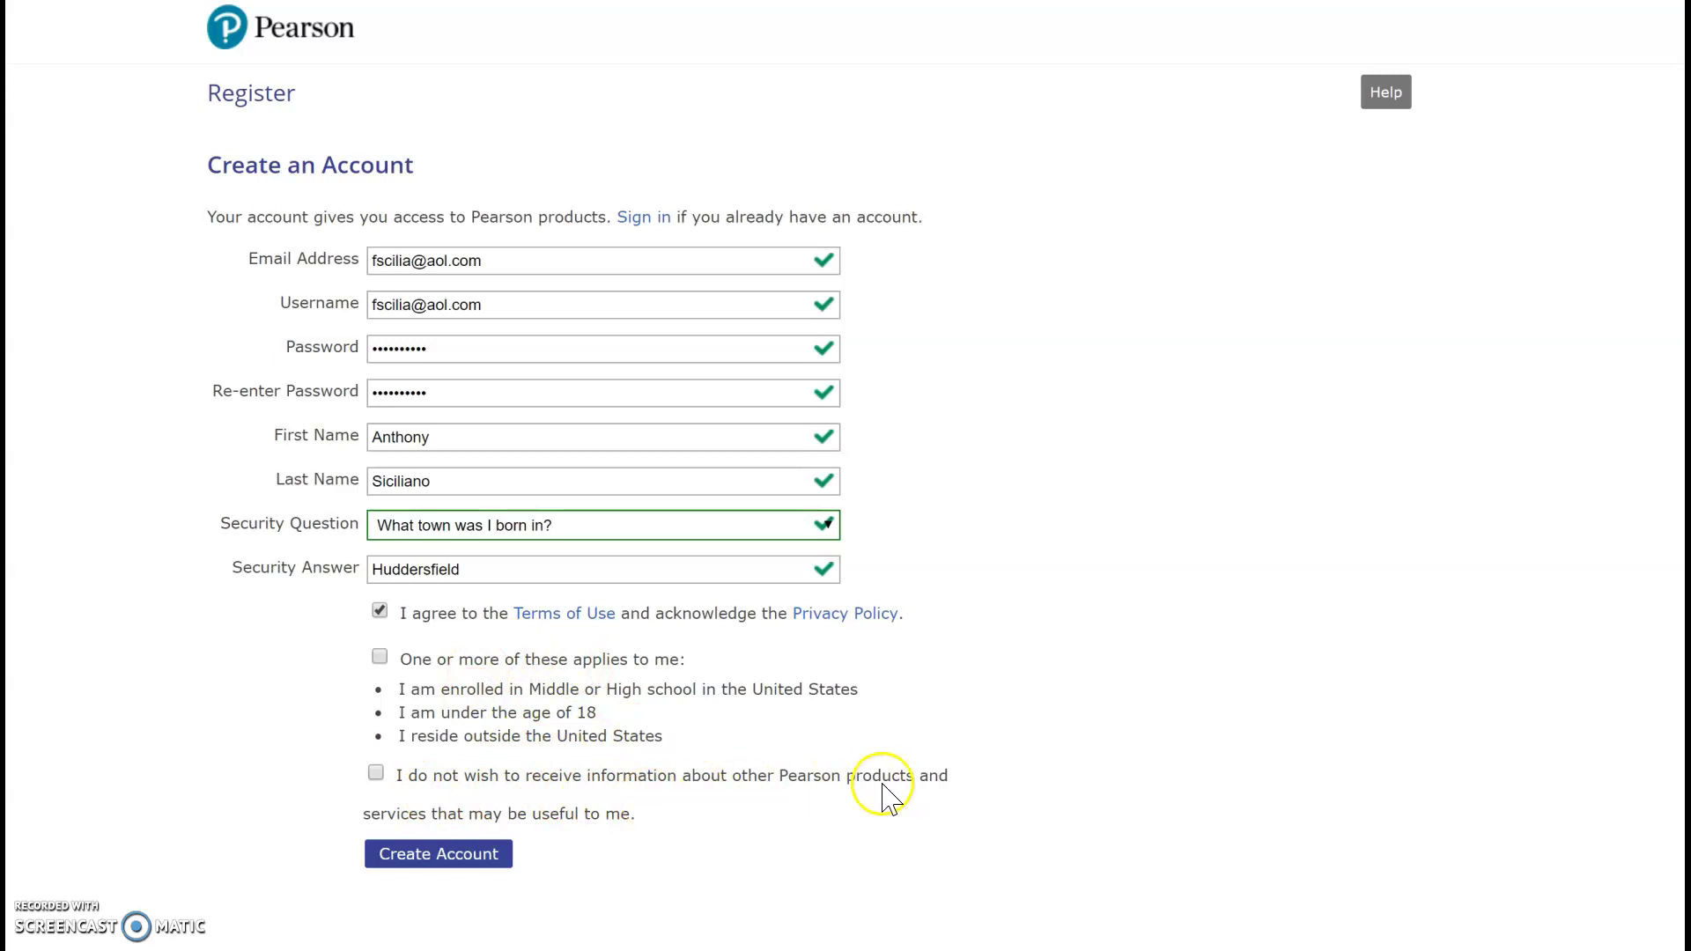
pyautogui.click(377, 776)
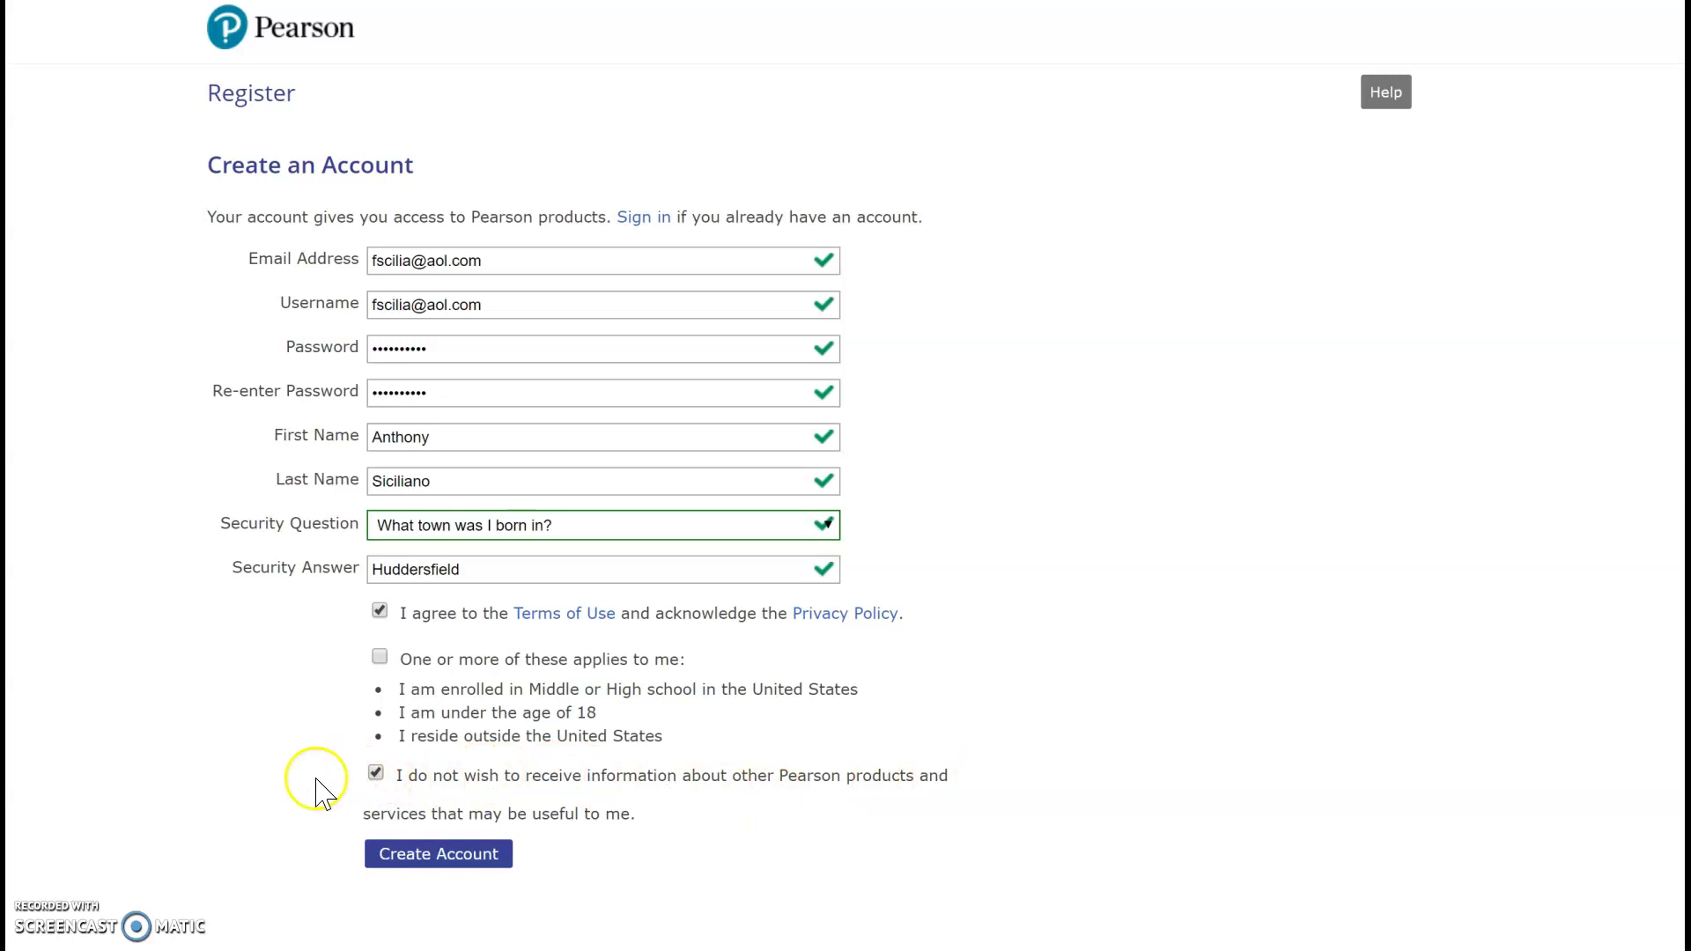
# Create the account, decline Chrome's password save, and reach the Select an Option access page.
pyautogui.click(429, 863)
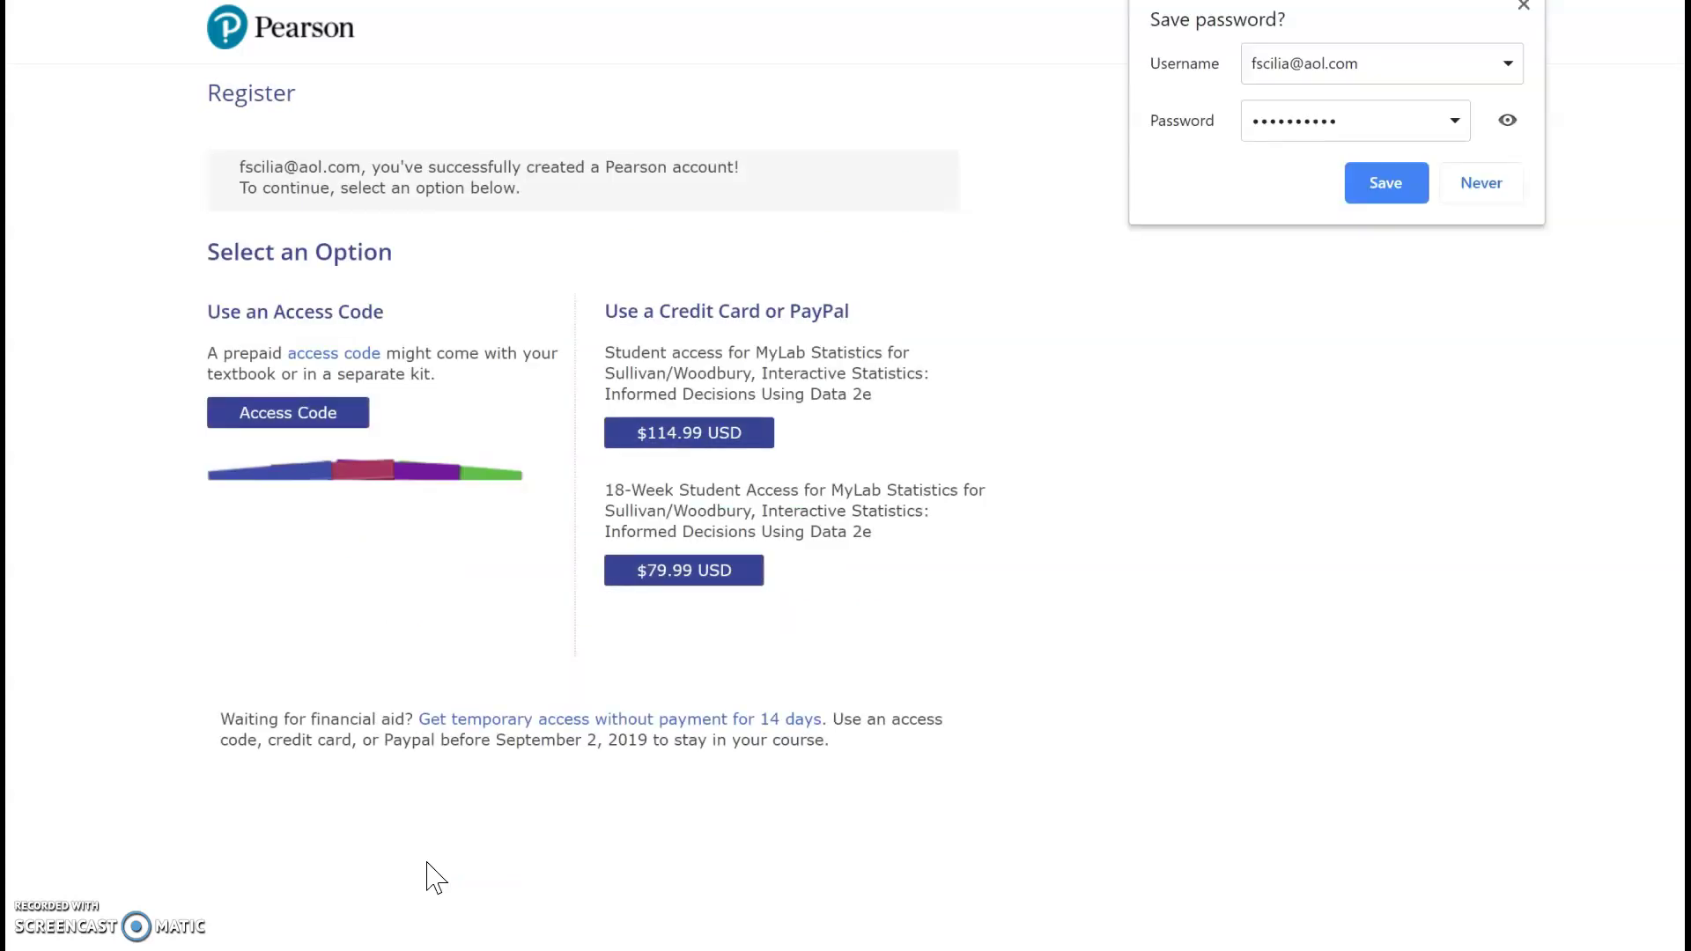
pyautogui.click(1497, 187)
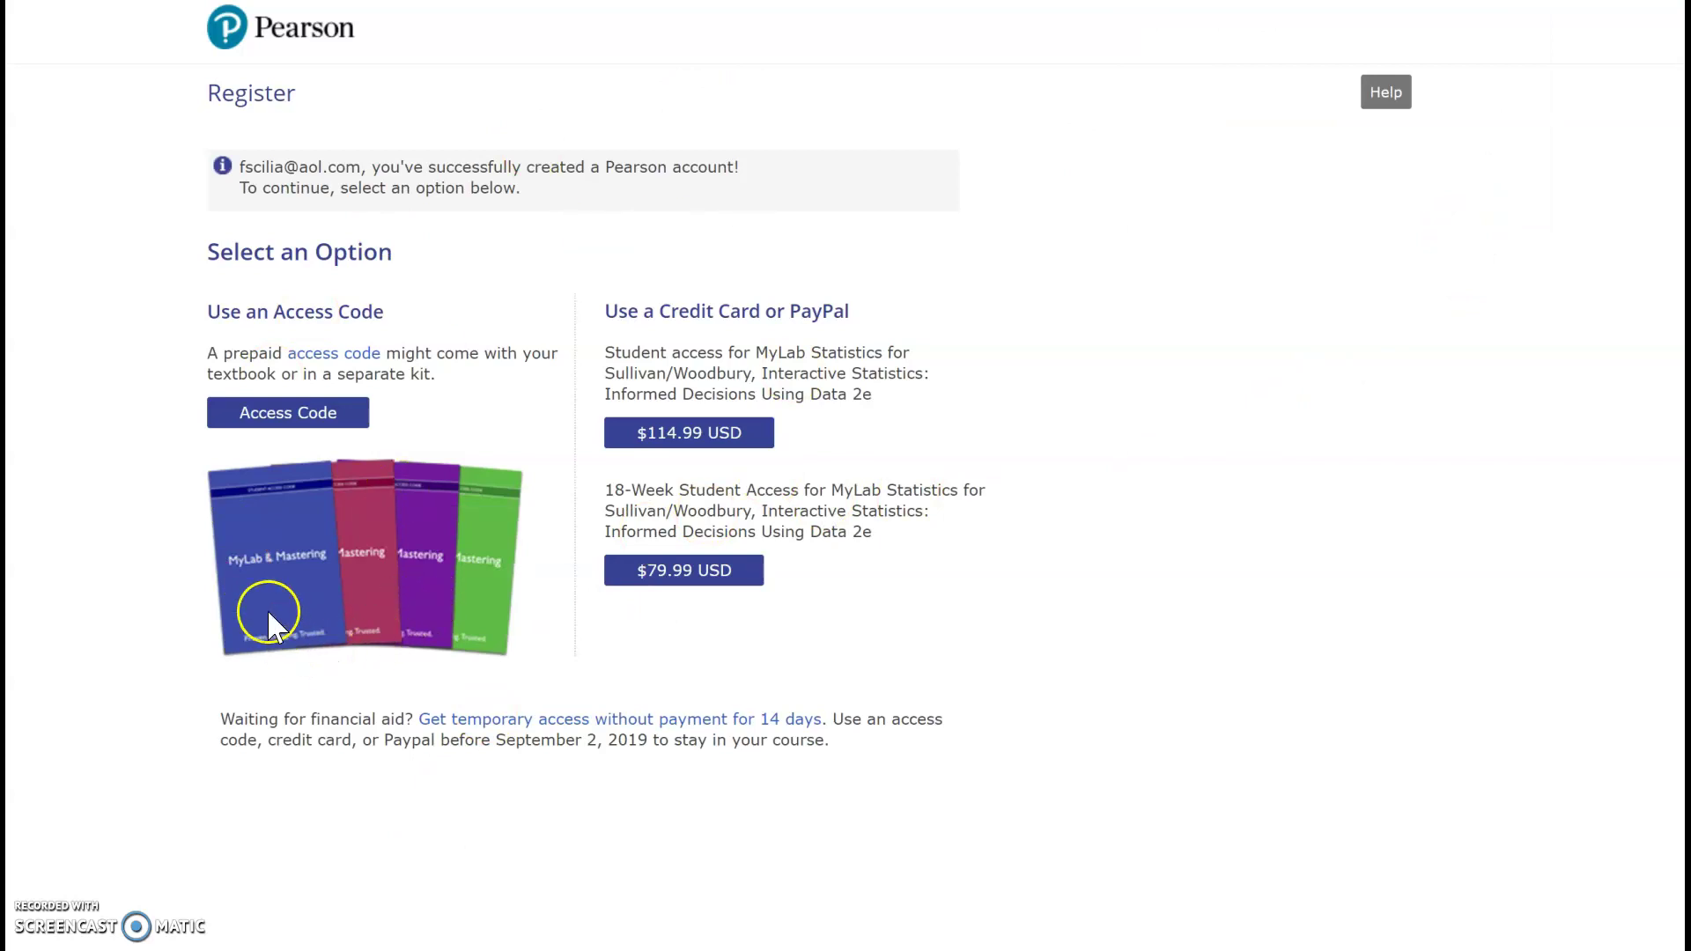
pyautogui.click(255, 436)
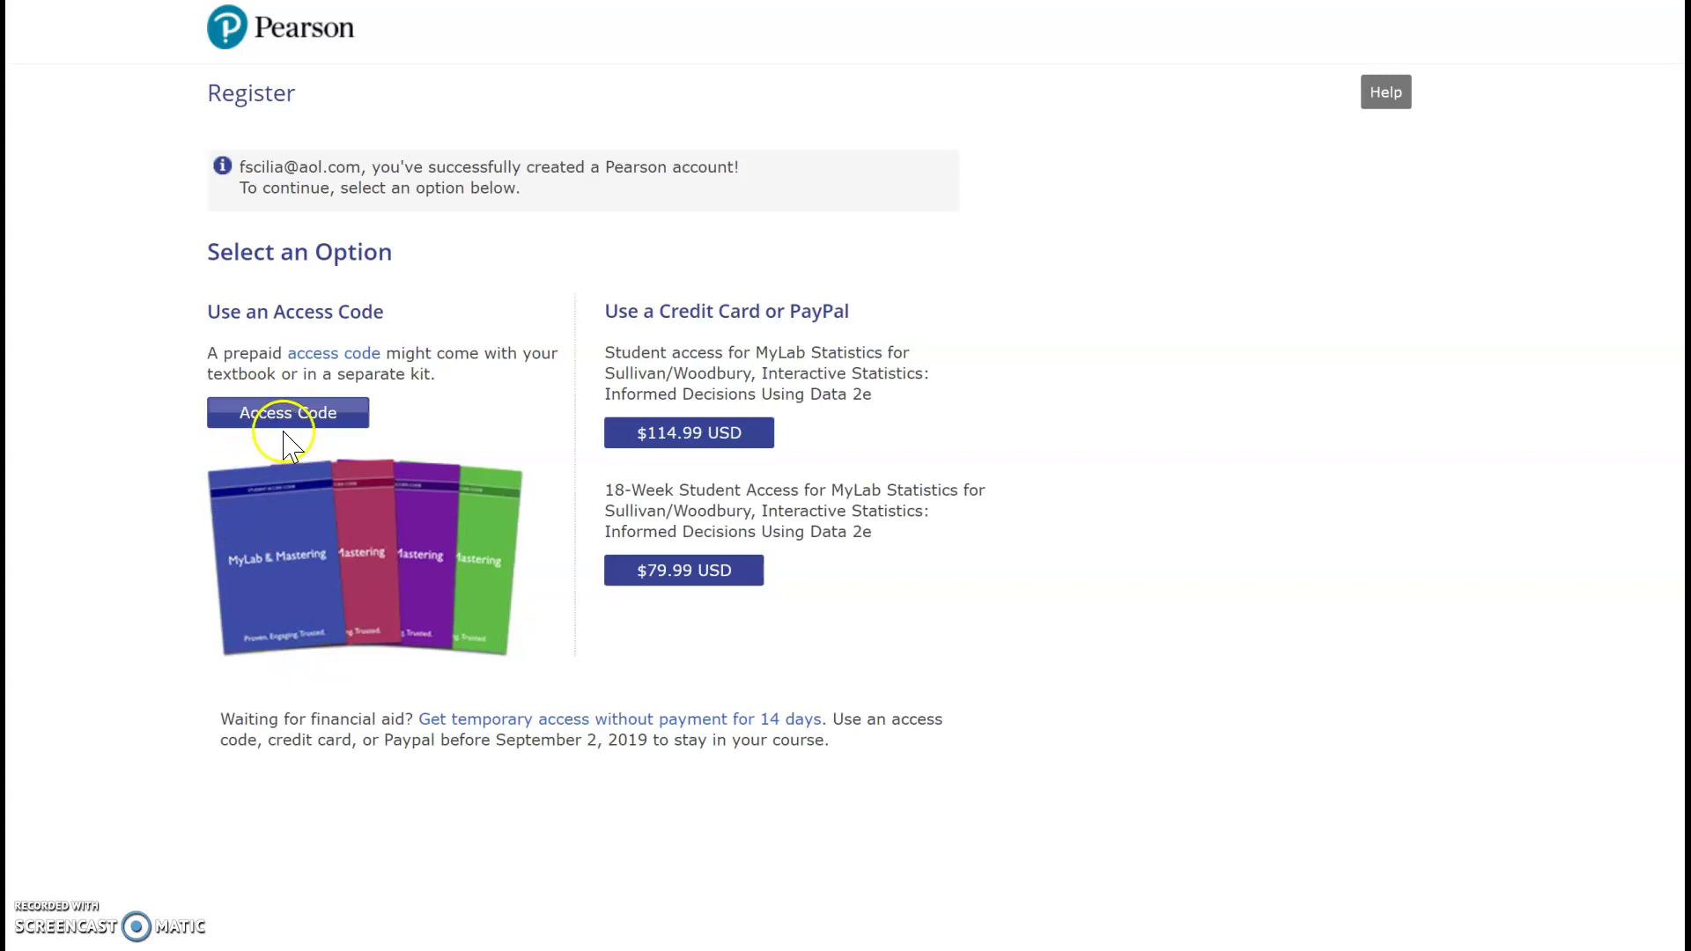
pyautogui.click(285, 423)
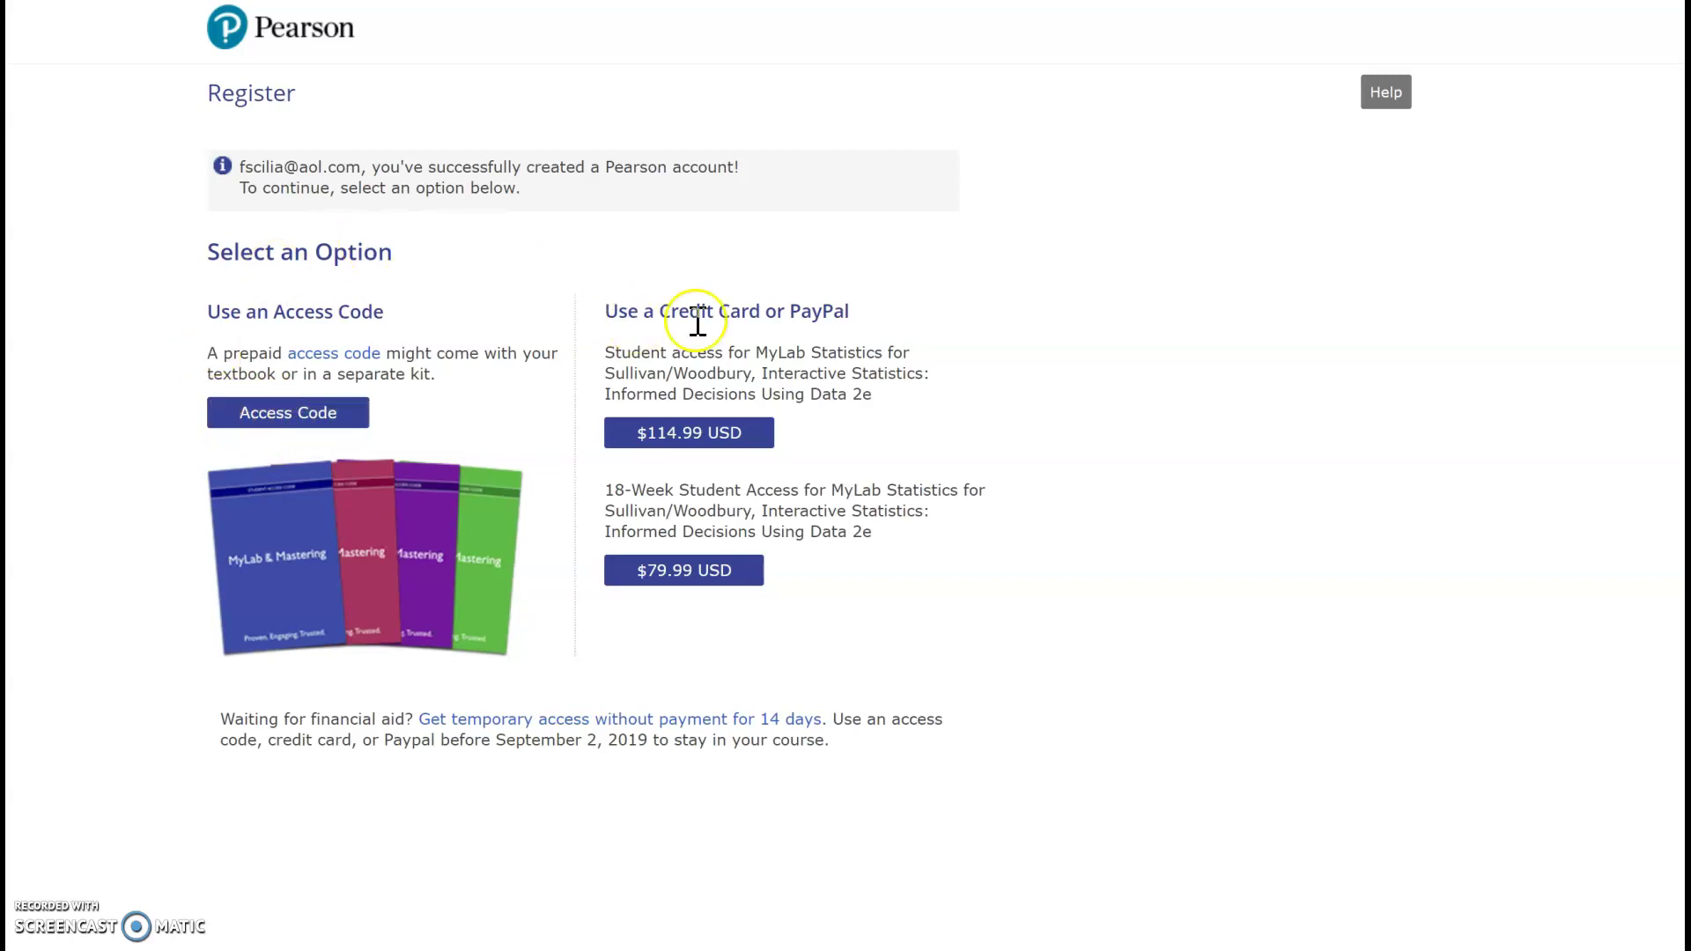
pyautogui.click(818, 319)
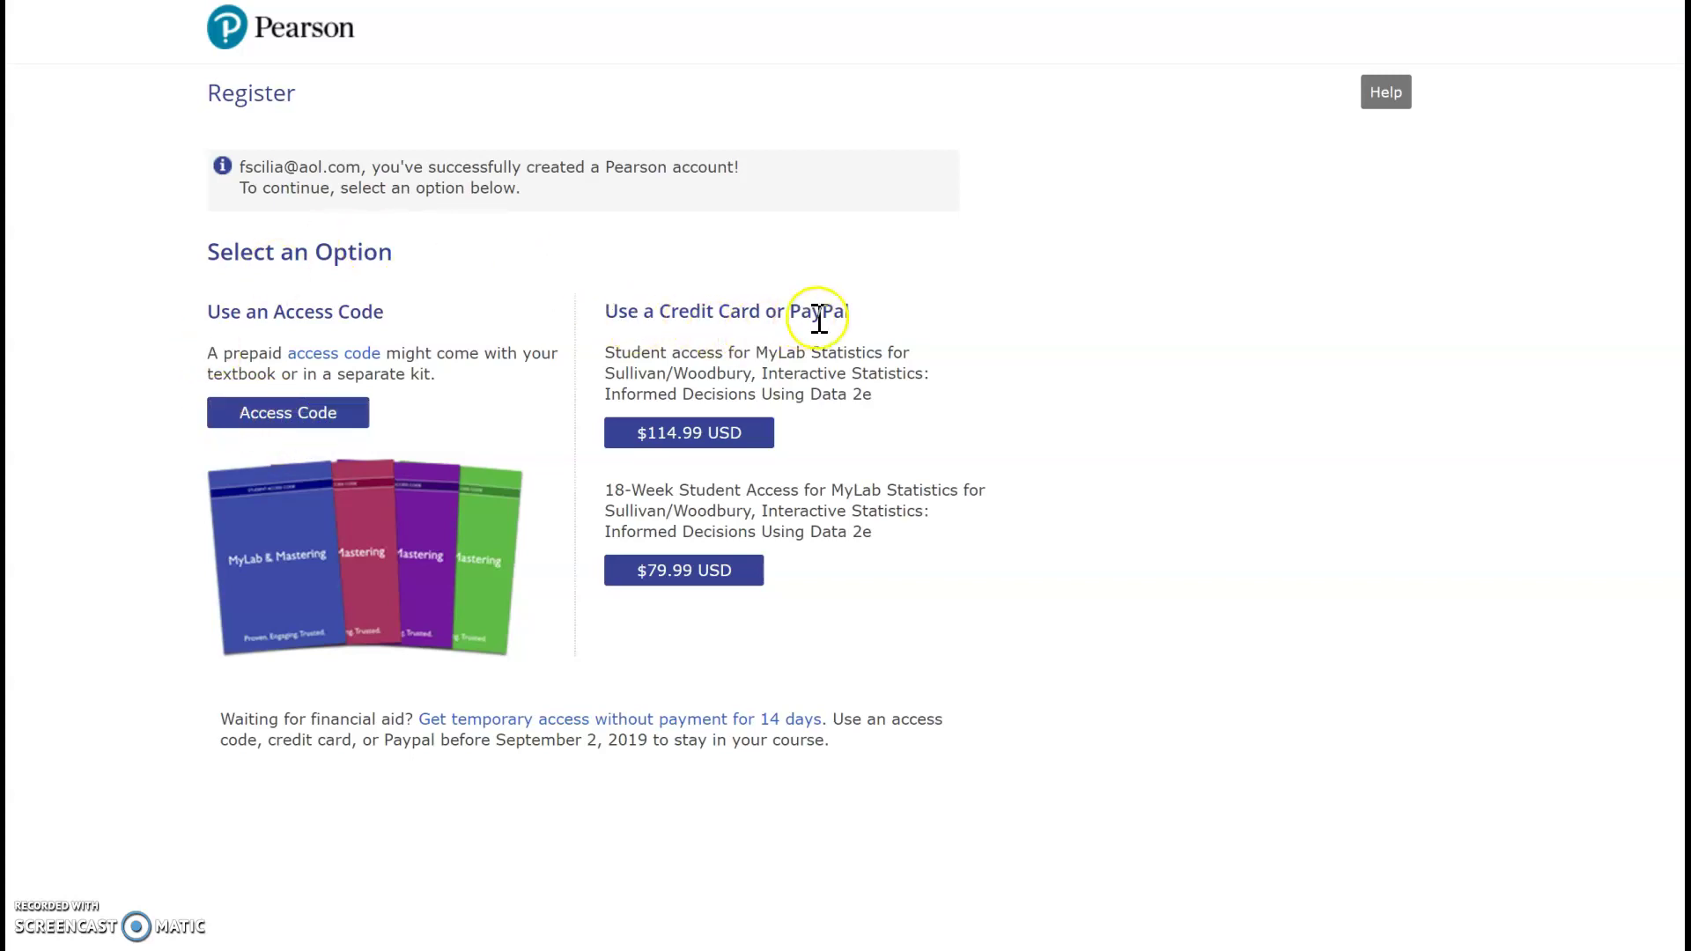
pyautogui.click(671, 445)
pyautogui.click(667, 588)
pyautogui.click(635, 719)
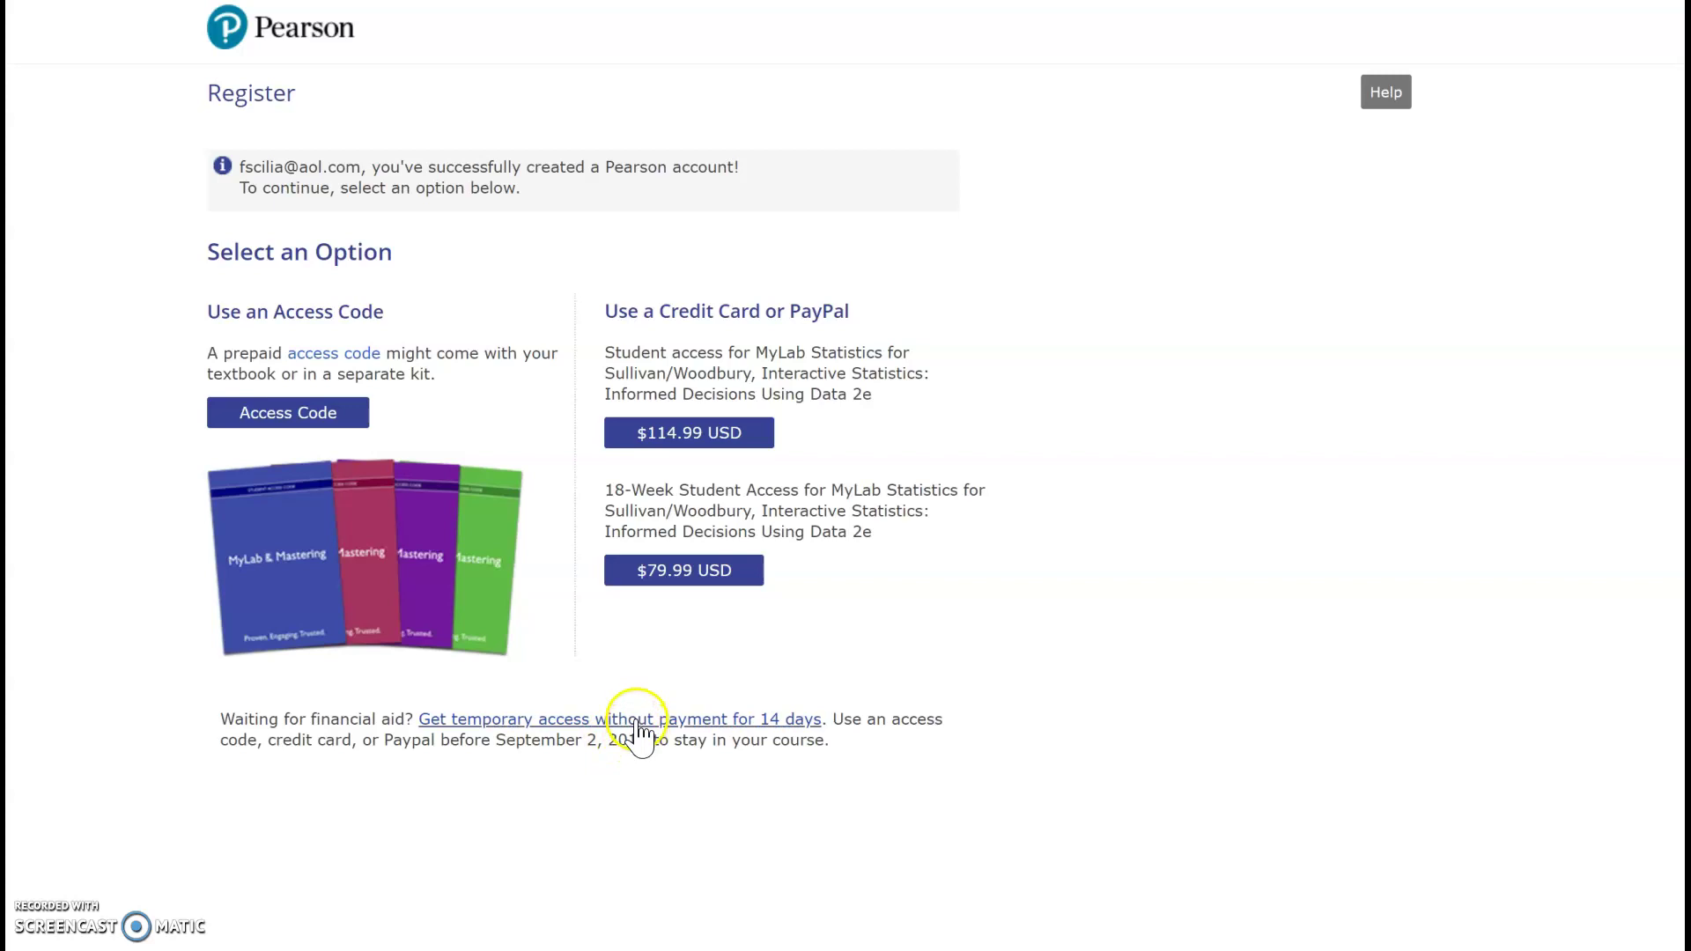